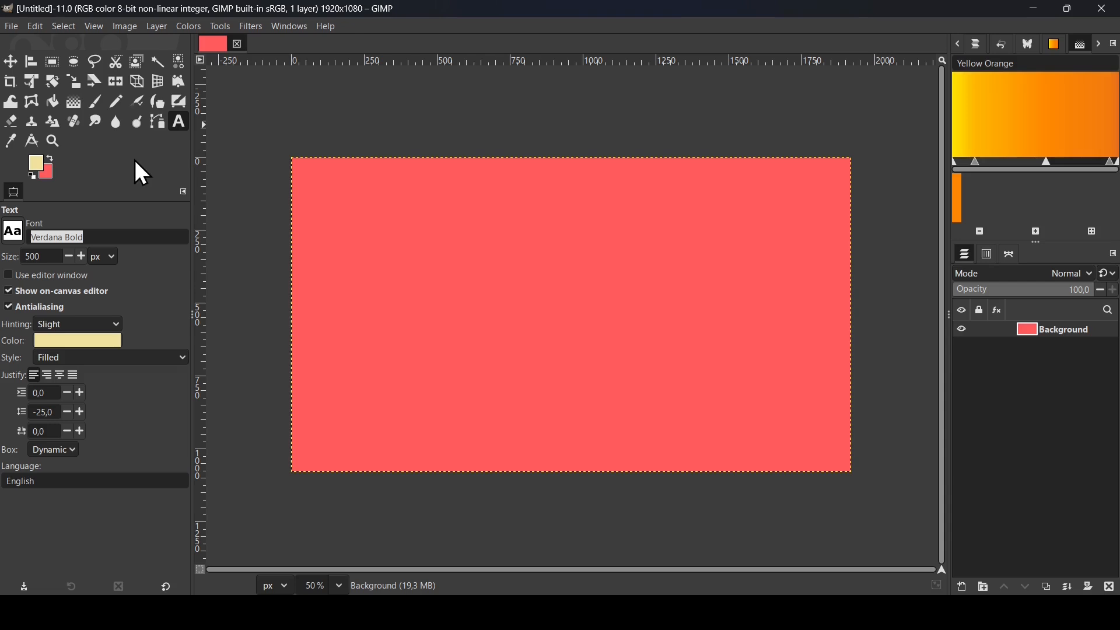
Confirm f0e19e as the foreground colour and add the text "Vintage" on the canvas.
click(41, 163)
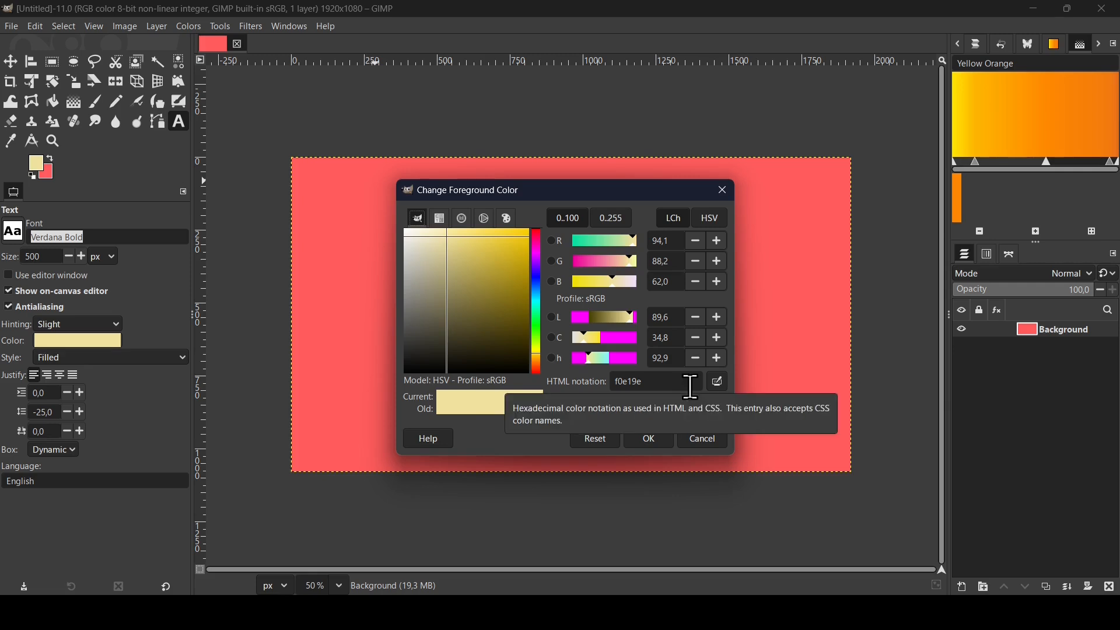
click(649, 439)
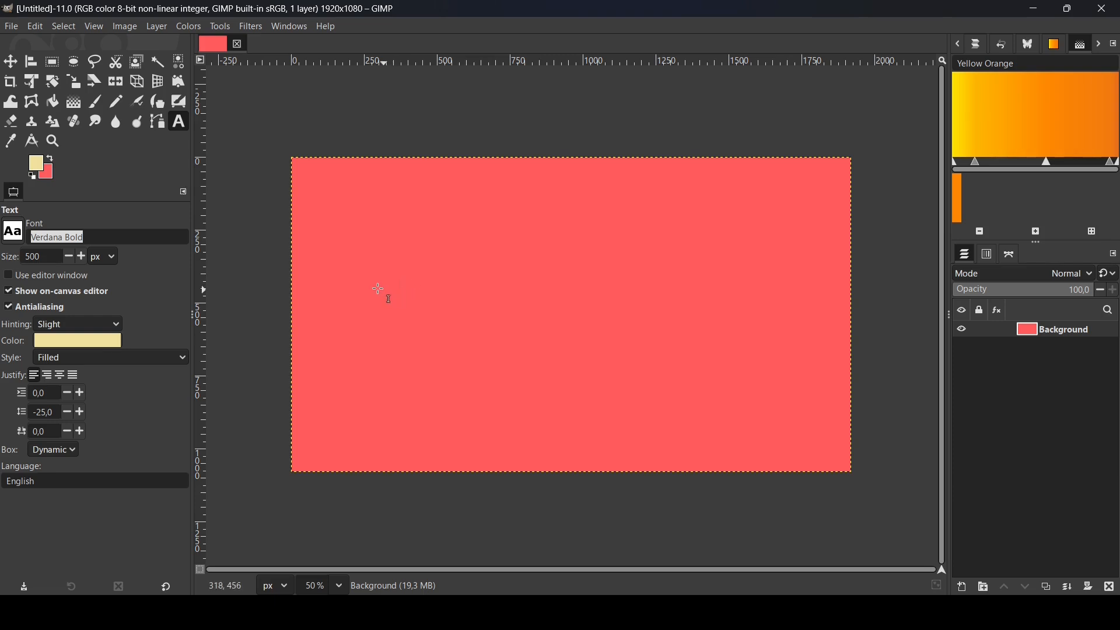
click(354, 280)
text(Vintage)
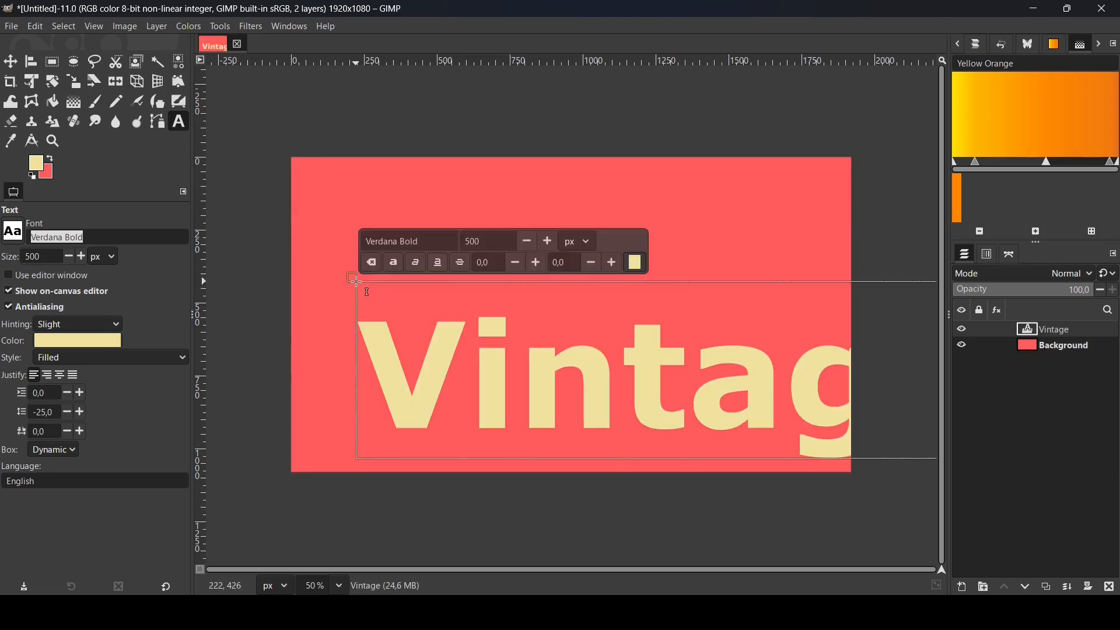
Set the whole Vintage text to the Blenda Script Regular font at a size of 450 px.
key(ctrl+a)
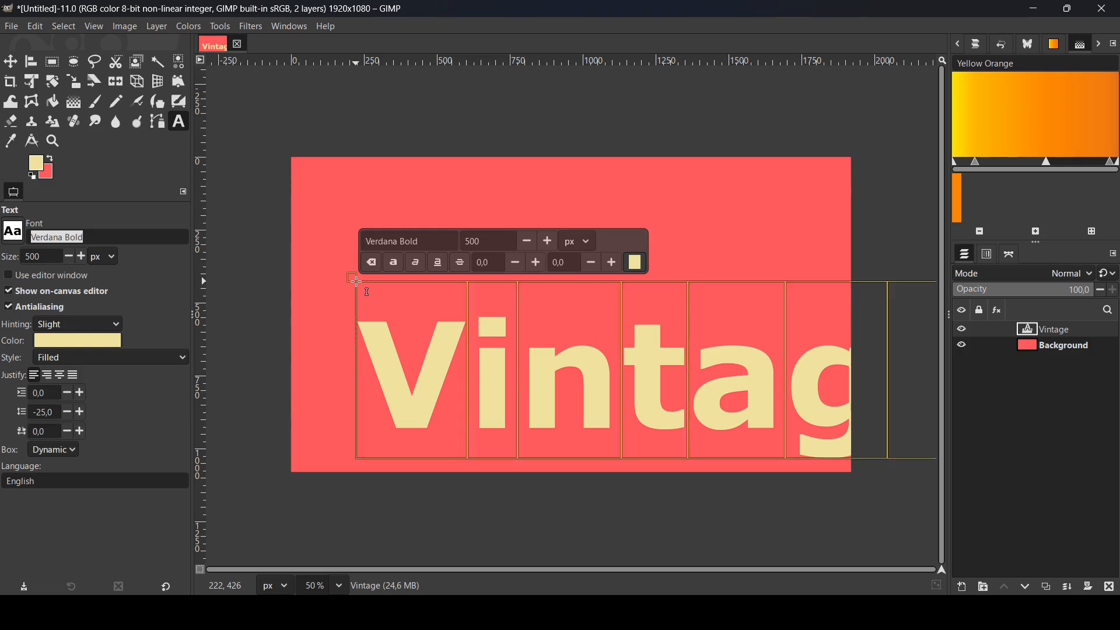
triple_click(434, 241)
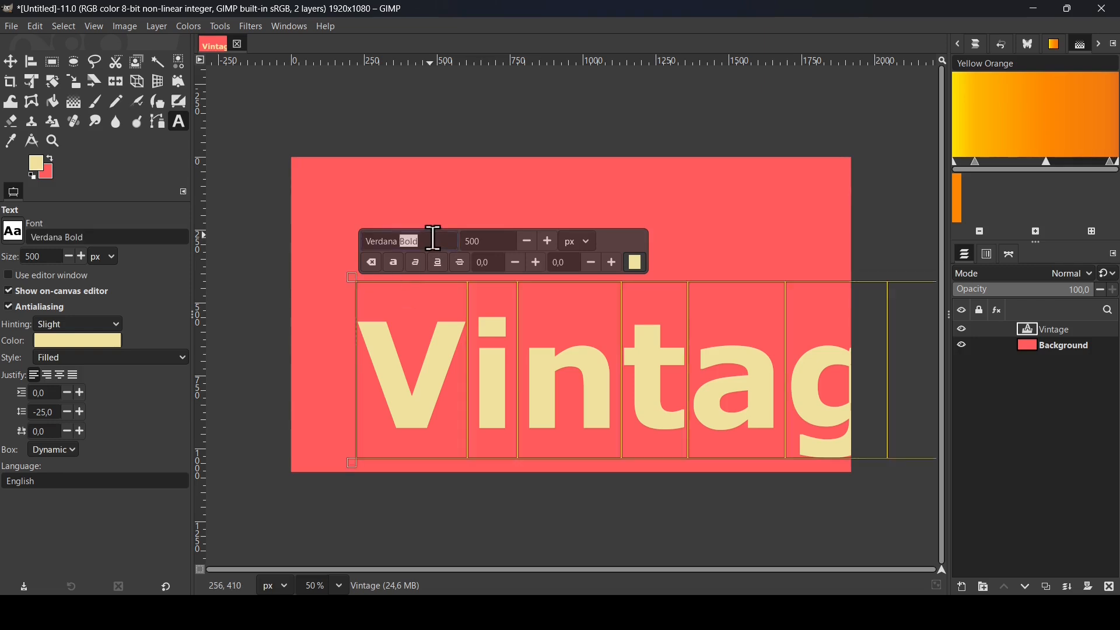
text(ble)
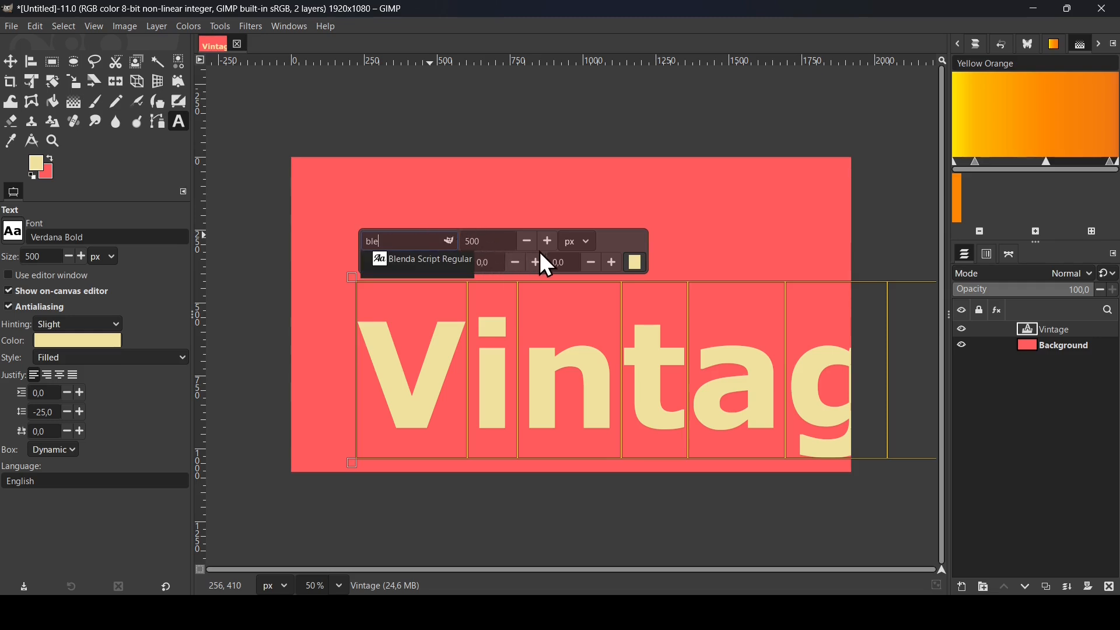
click(449, 258)
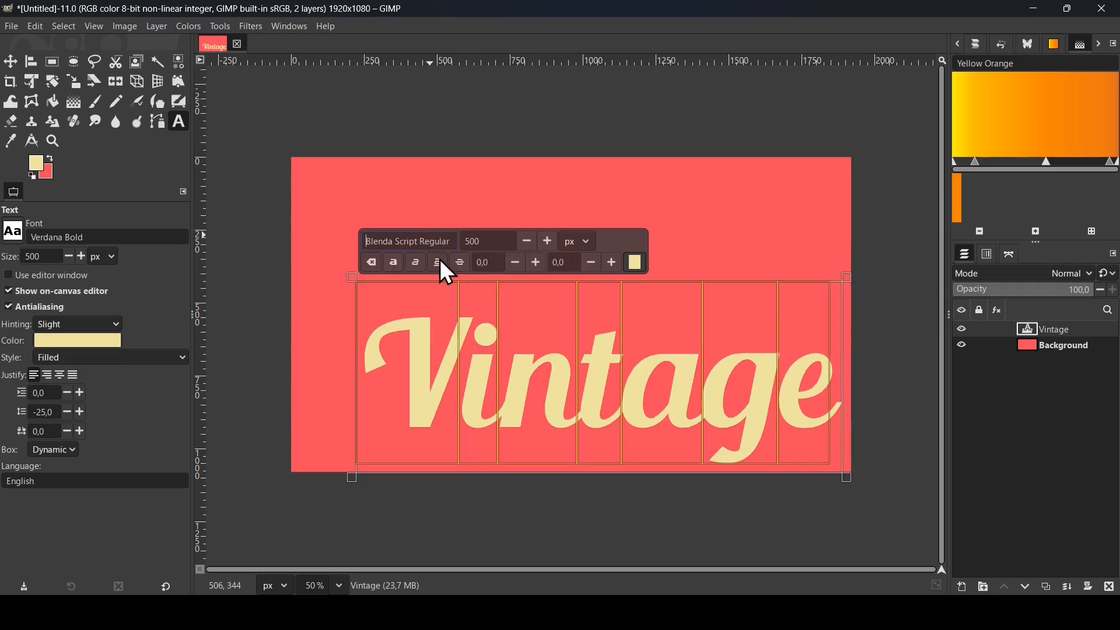
double_click(476, 240)
text(450)
key(Return)
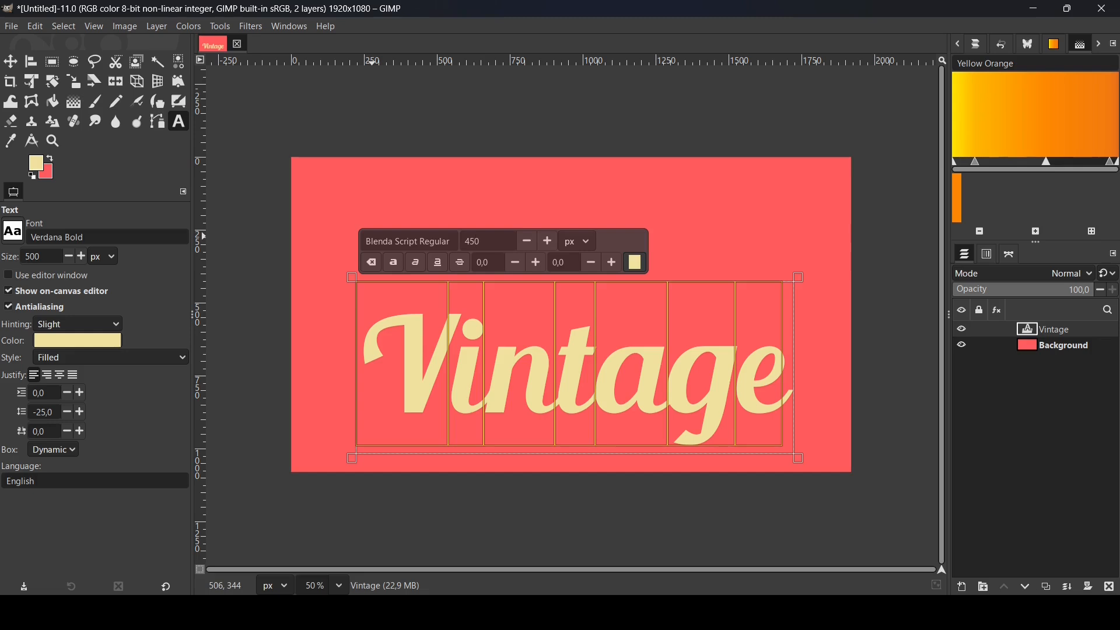
Centre the Vintage text layer horizontally and vertically relative to the image.
click(33, 62)
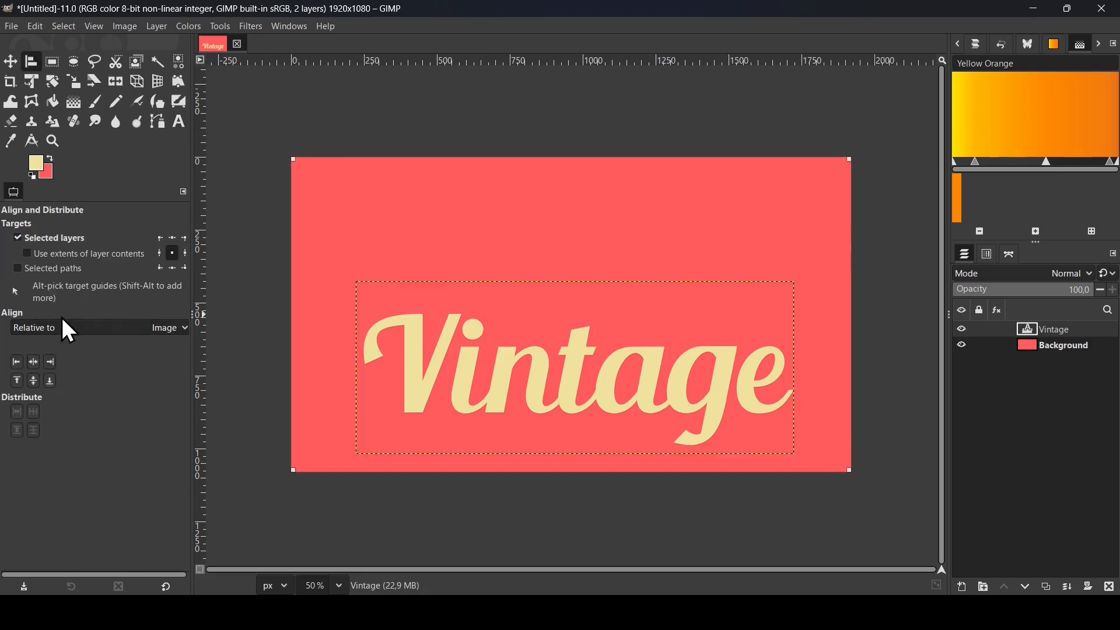
click(34, 363)
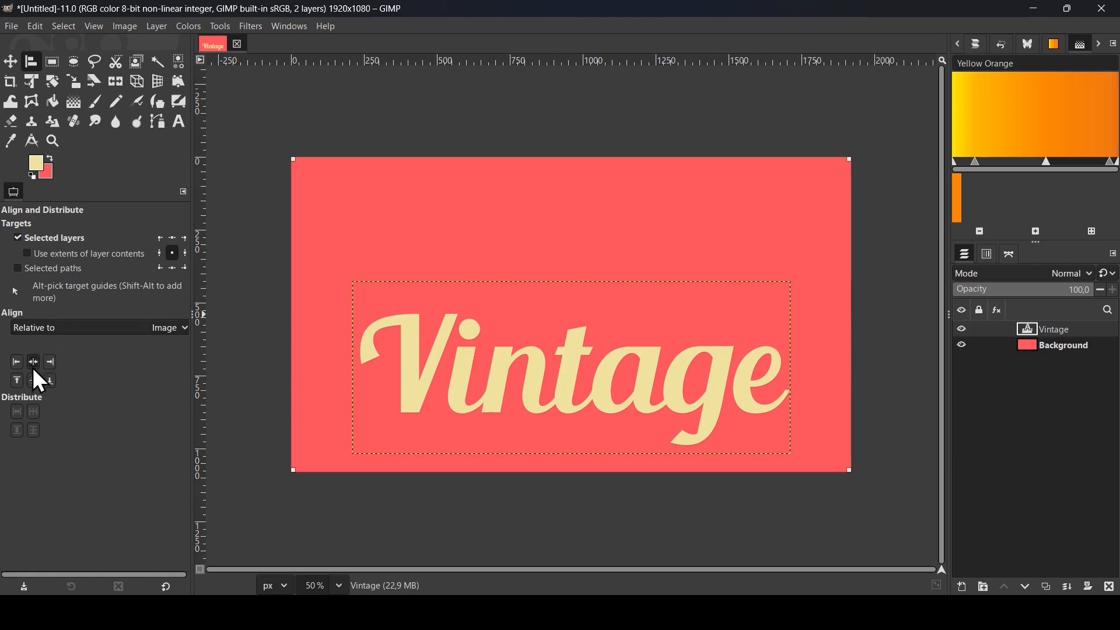
click(35, 384)
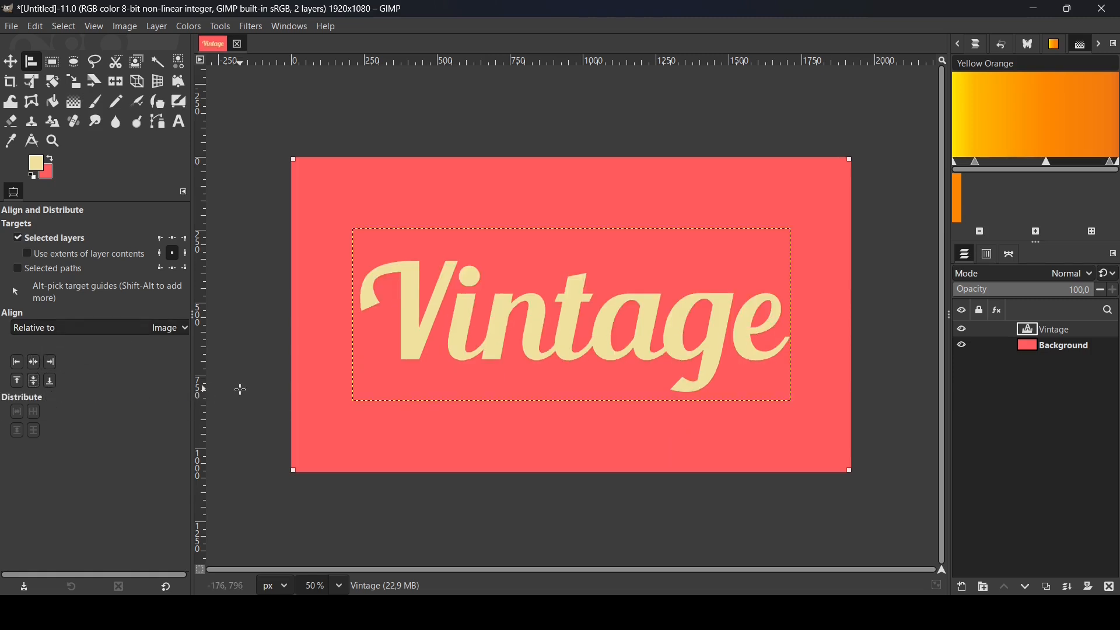
click(960, 329)
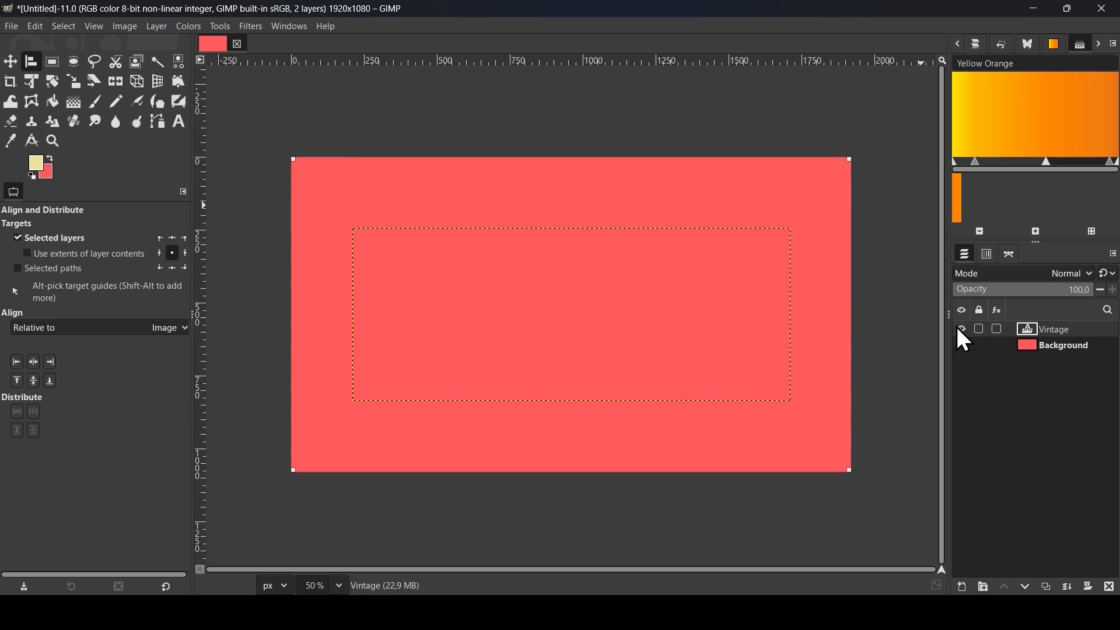
click(959, 329)
Start a Drop Shadow on the Vintage text layer with X and Y offsets of 0 and a blur radius of 0.
click(245, 24)
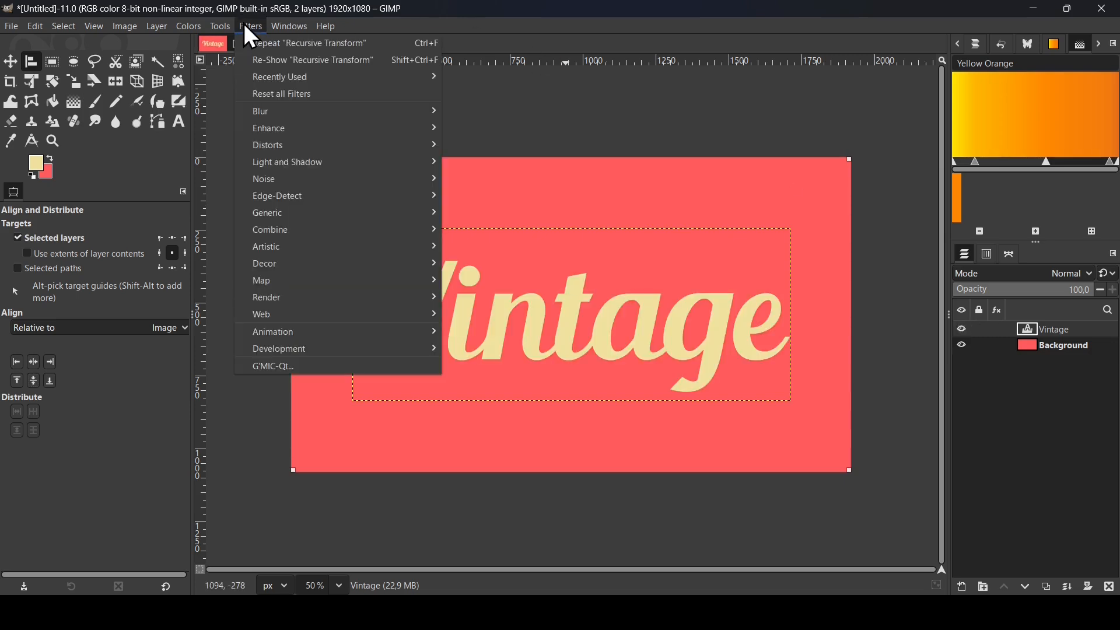
mouse_move(277, 164)
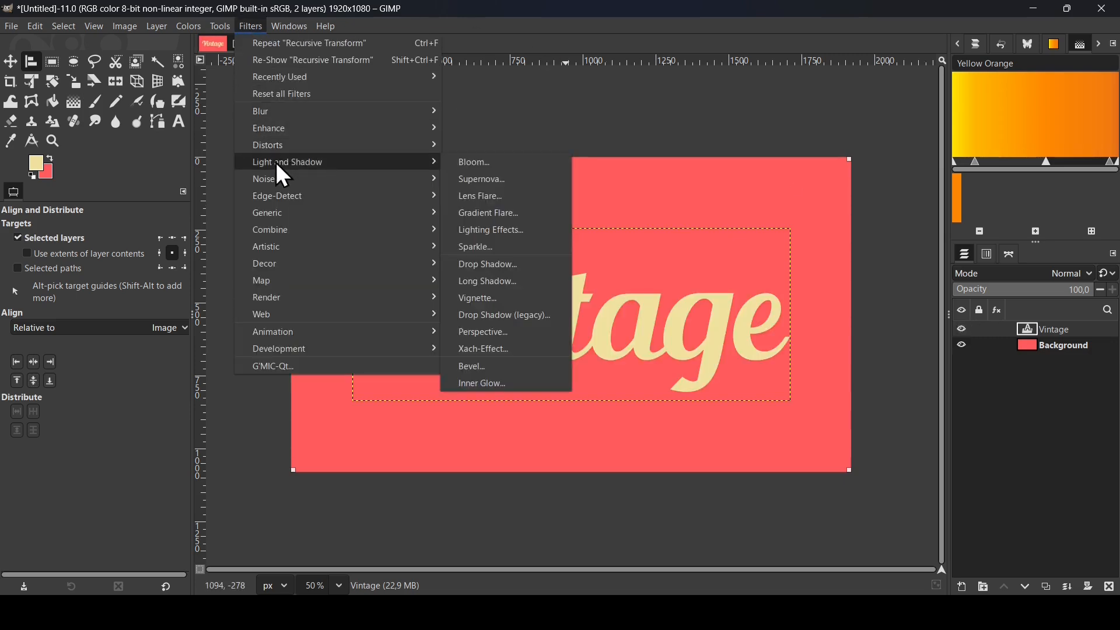
click(527, 263)
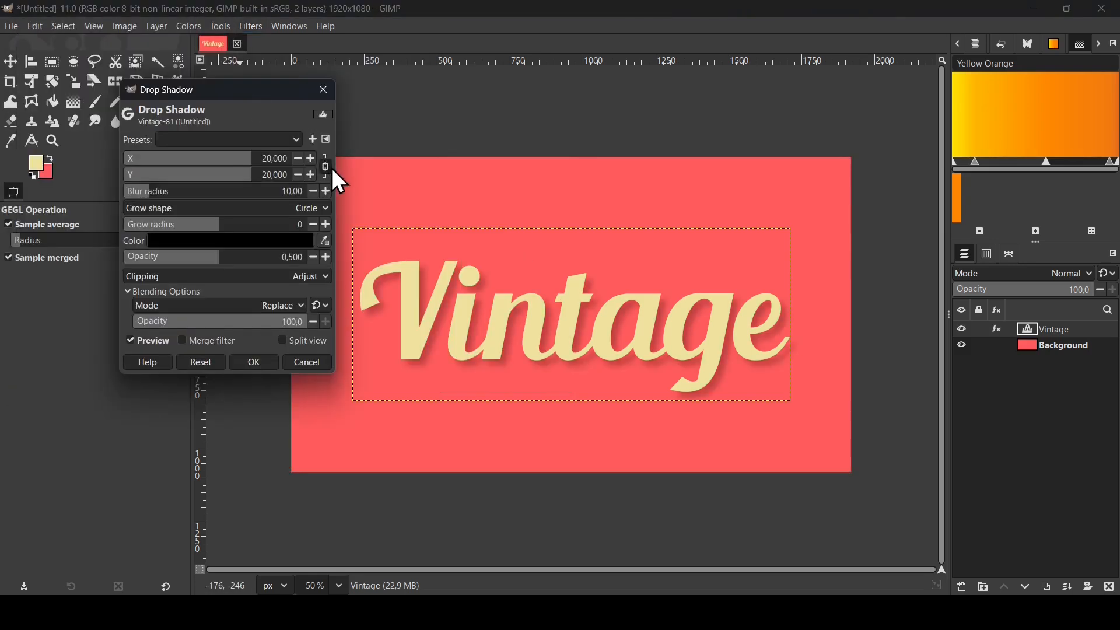
click(274, 158)
text(0)
key(Return)
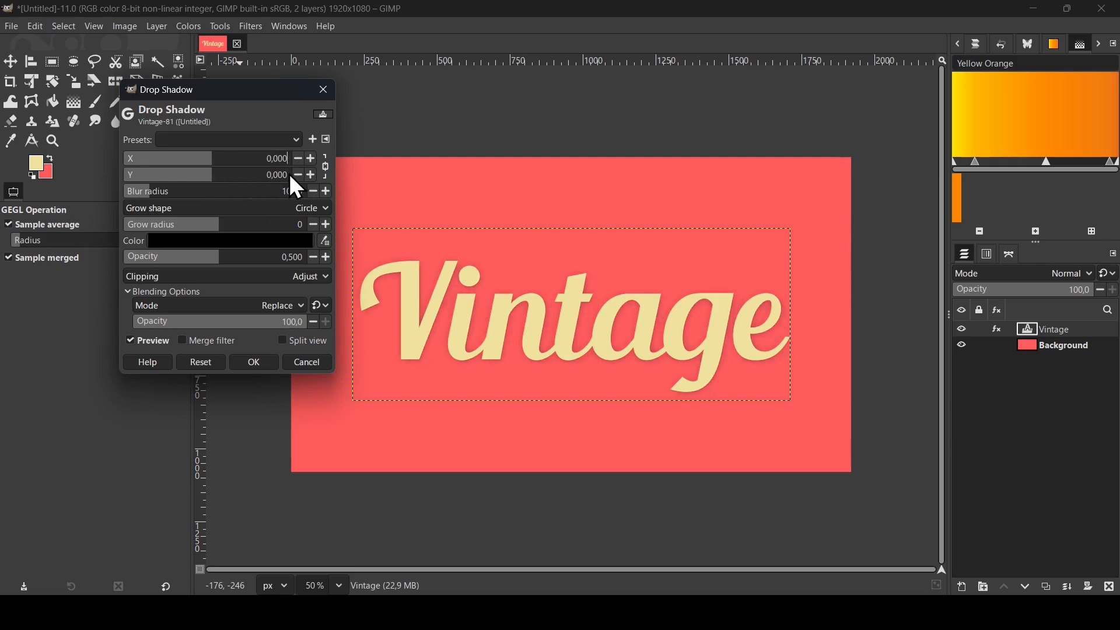
drag(148, 196, 101, 197)
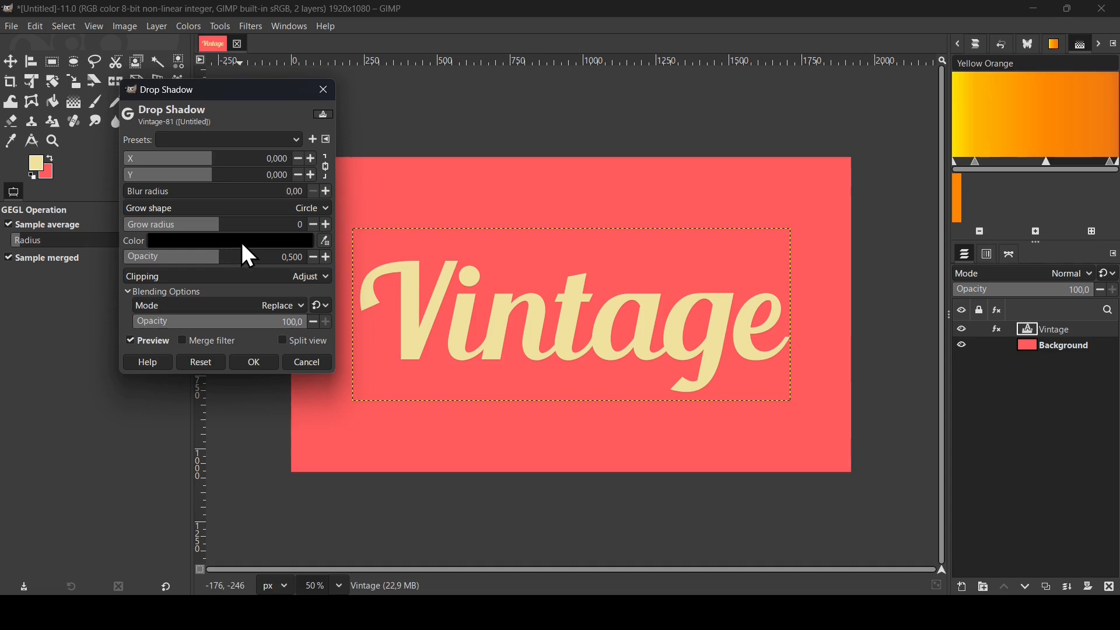
Set the drop shadow's opacity to 1 and grow radius to 15, and apply it as a black outline.
drag(233, 275, 323, 270)
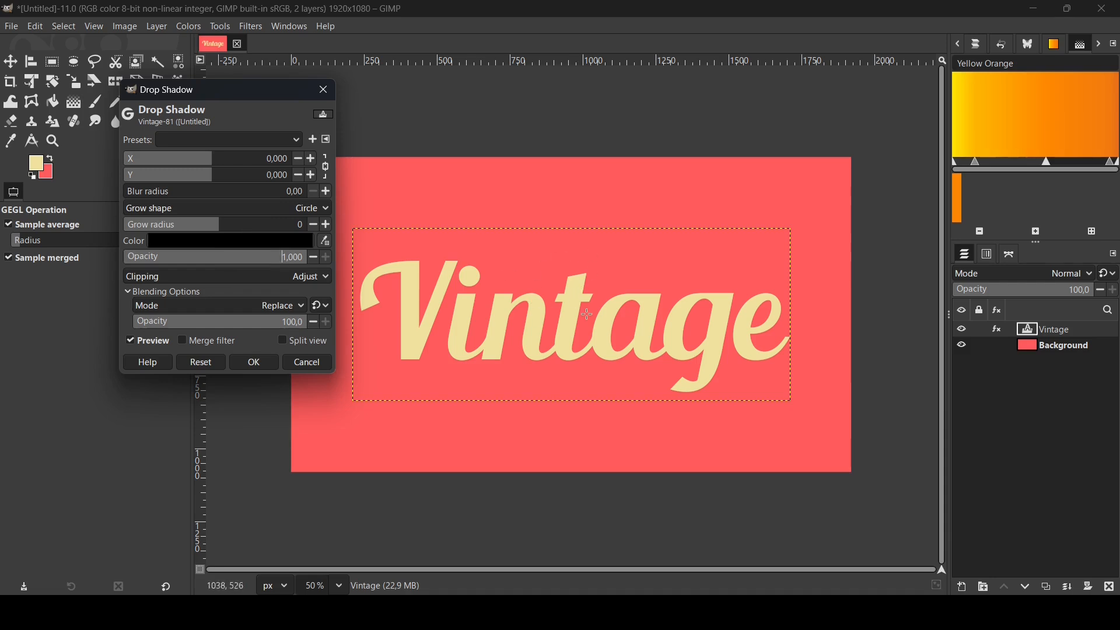
click(327, 225)
click(327, 225)
click(327, 225)
click(327, 225)
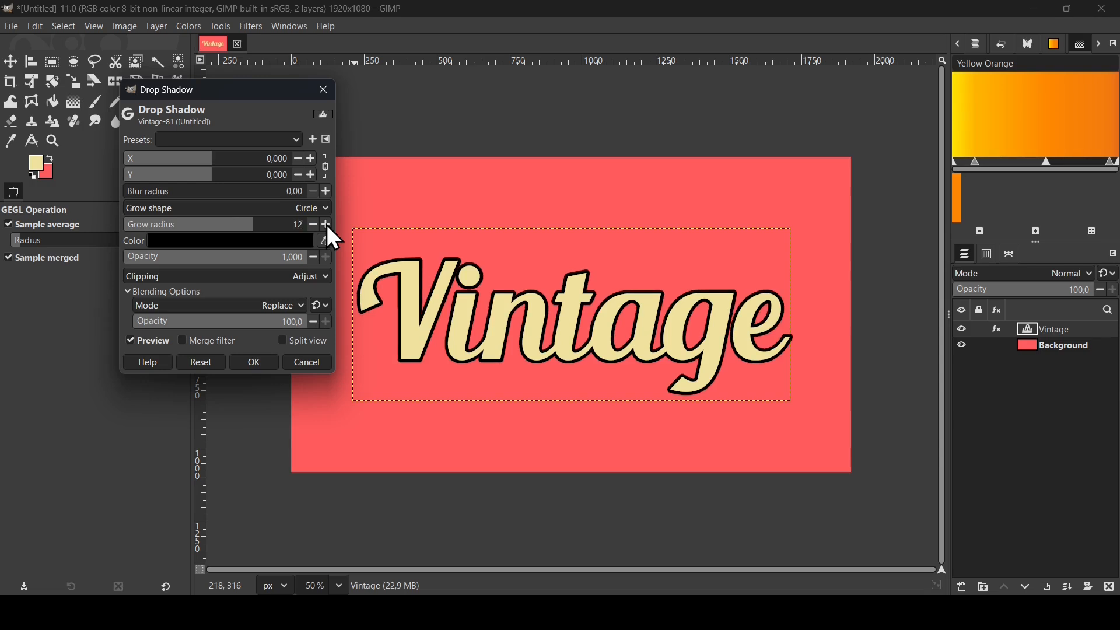
click(327, 225)
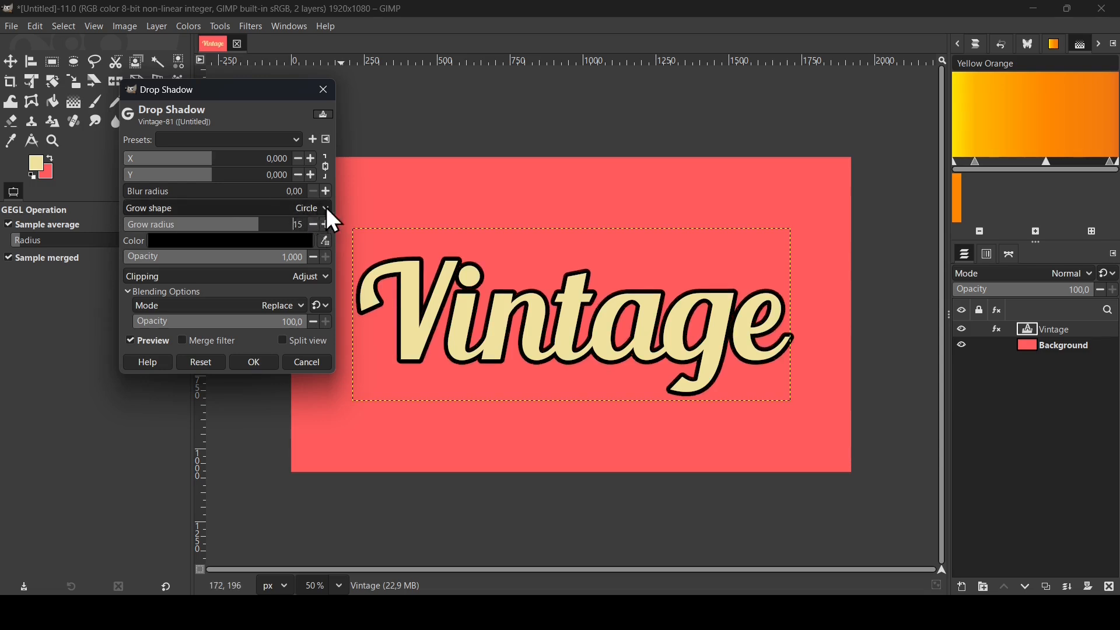
click(264, 363)
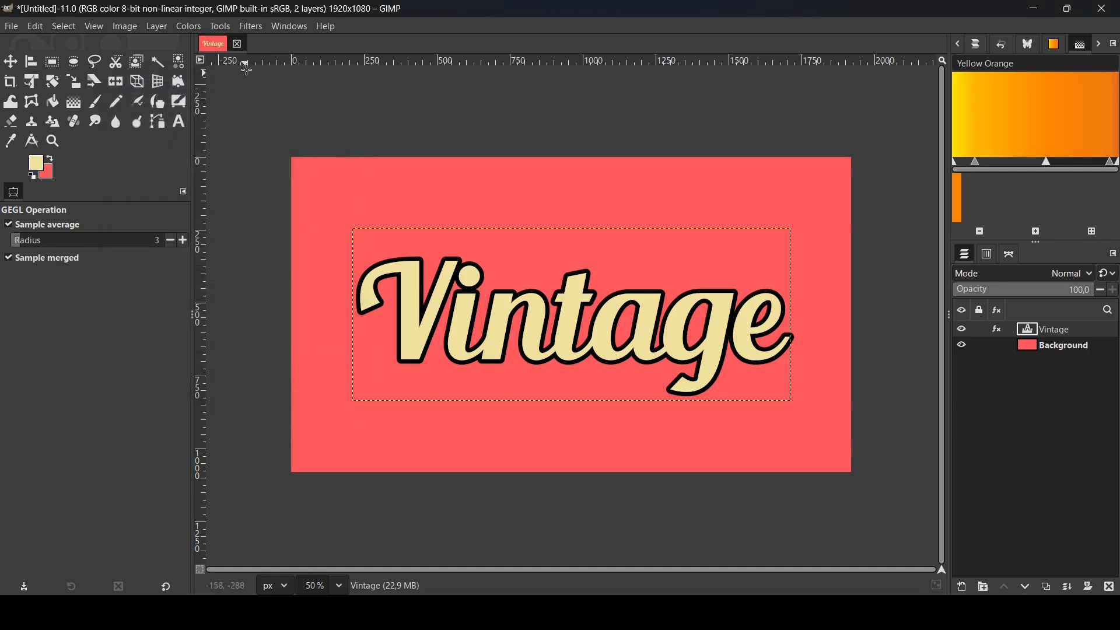
Apply a Long Shadow filter to the outlined Vintage text with the shadow colour set to black (000000).
click(264, 29)
mouse_move(279, 163)
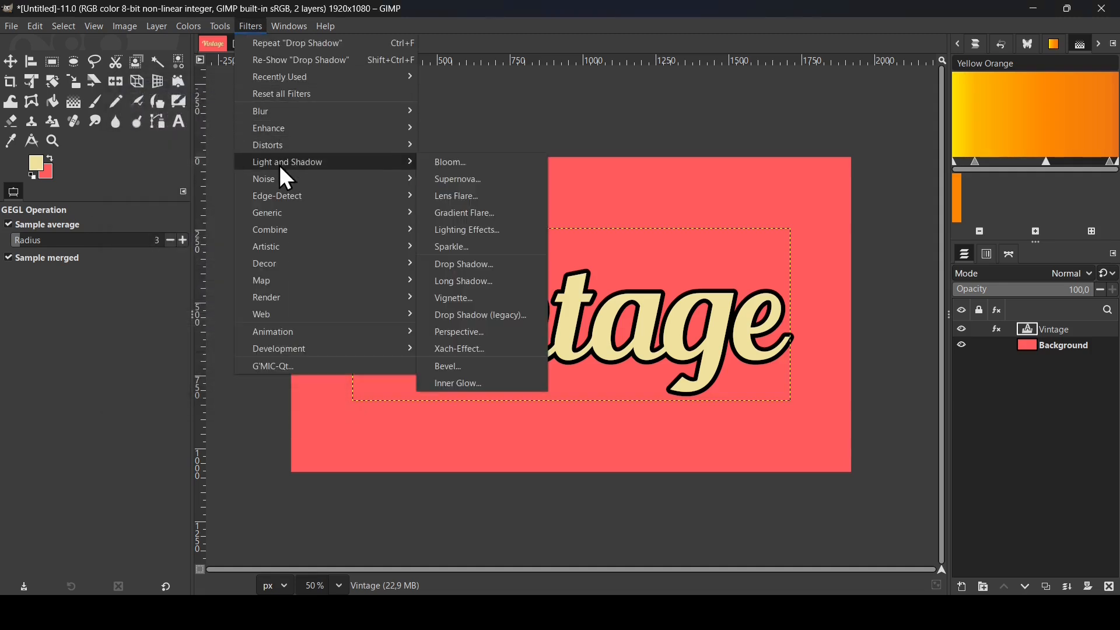
click(472, 283)
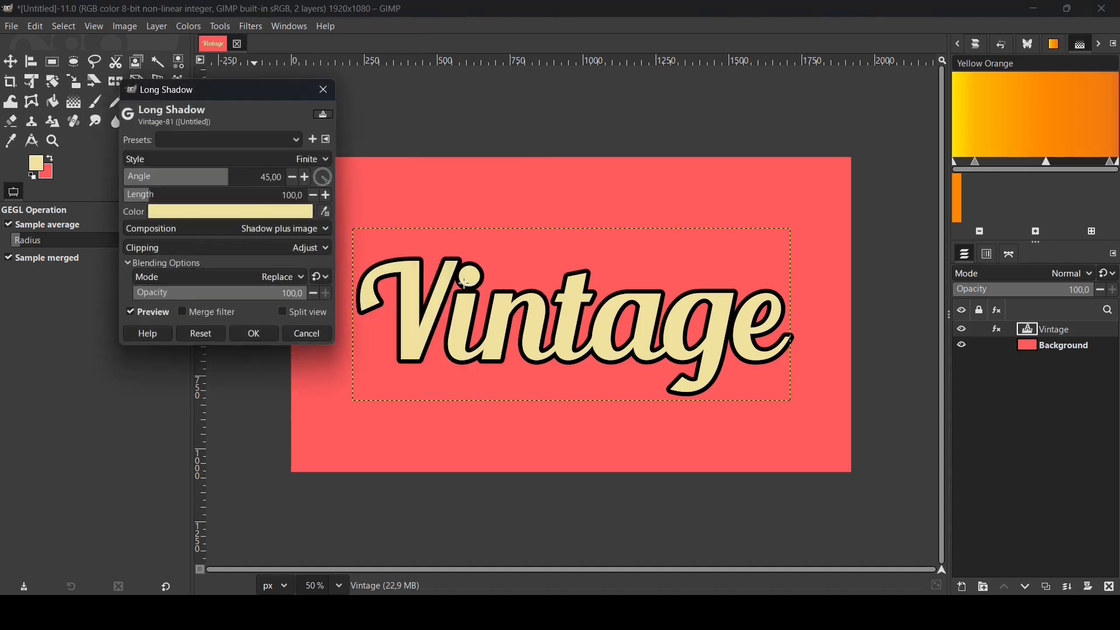
click(249, 213)
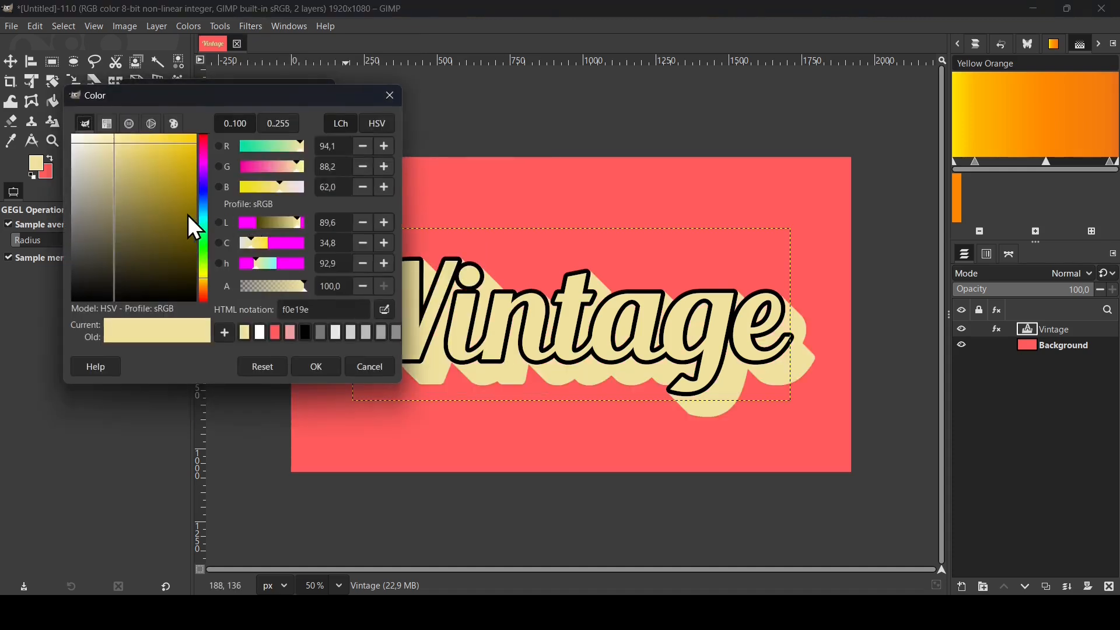
drag(188, 215, 194, 263)
drag(234, 307, 243, 325)
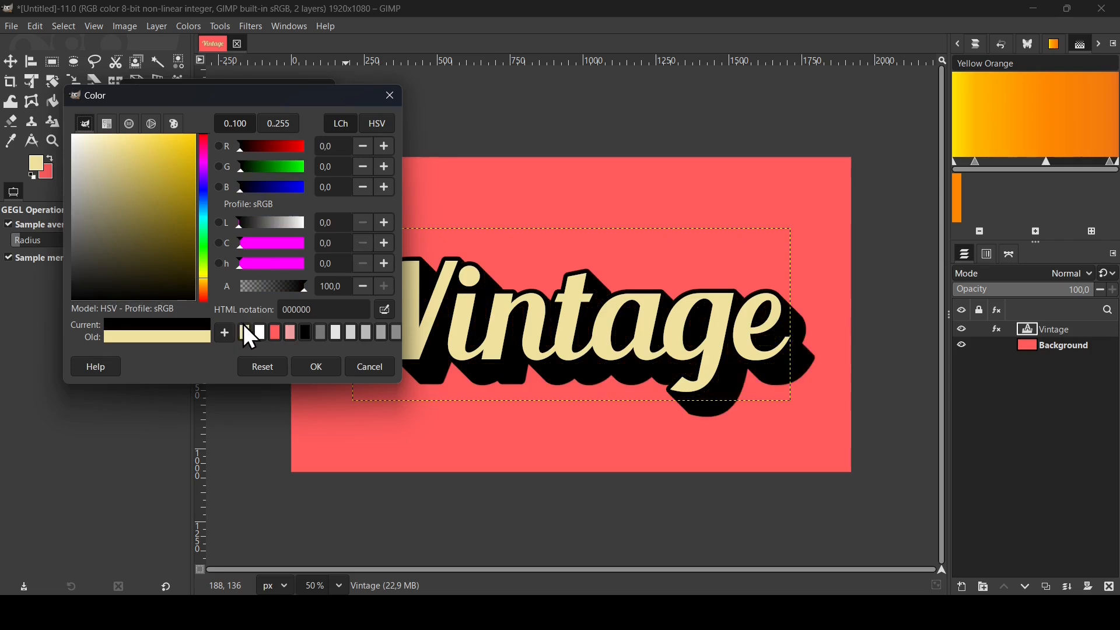
click(318, 368)
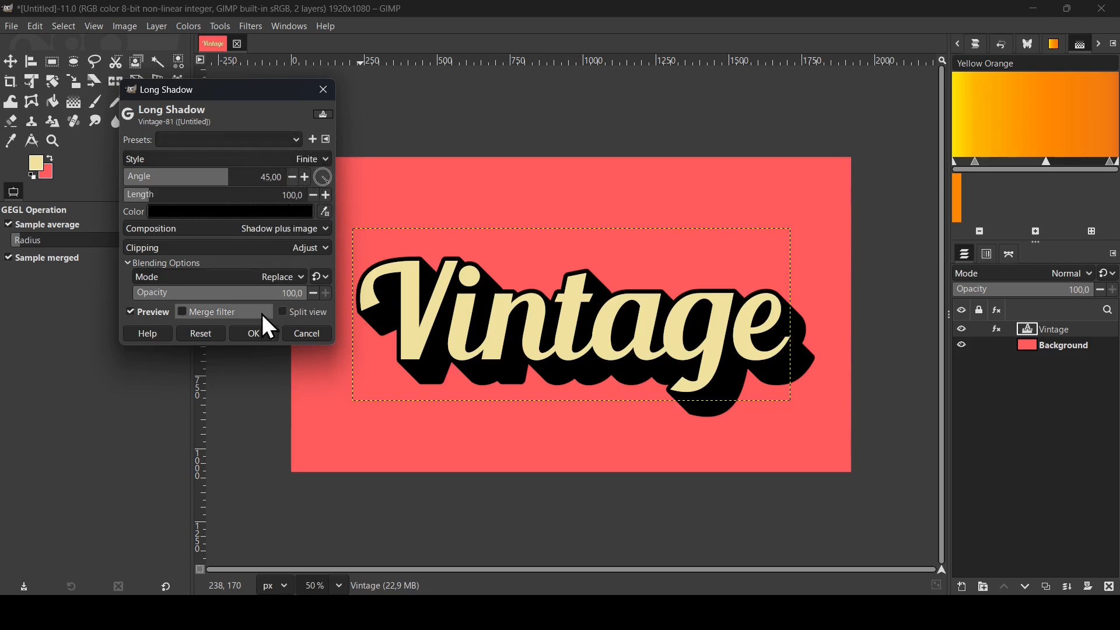
click(250, 333)
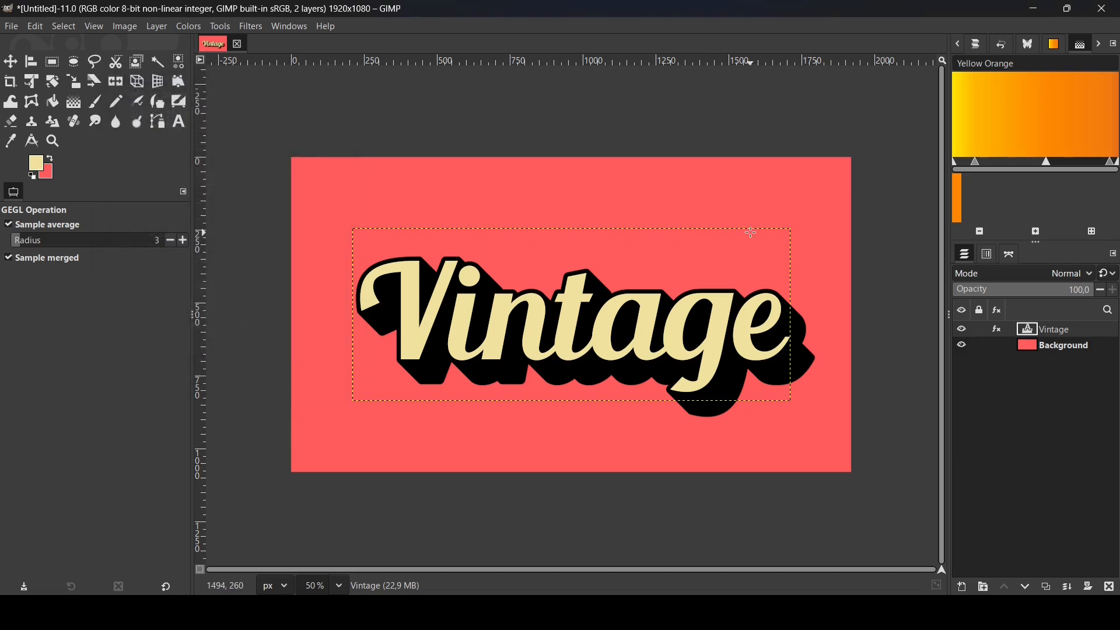
Select the Background layer and open the G'MIC-Qt filter collection for it.
click(1030, 349)
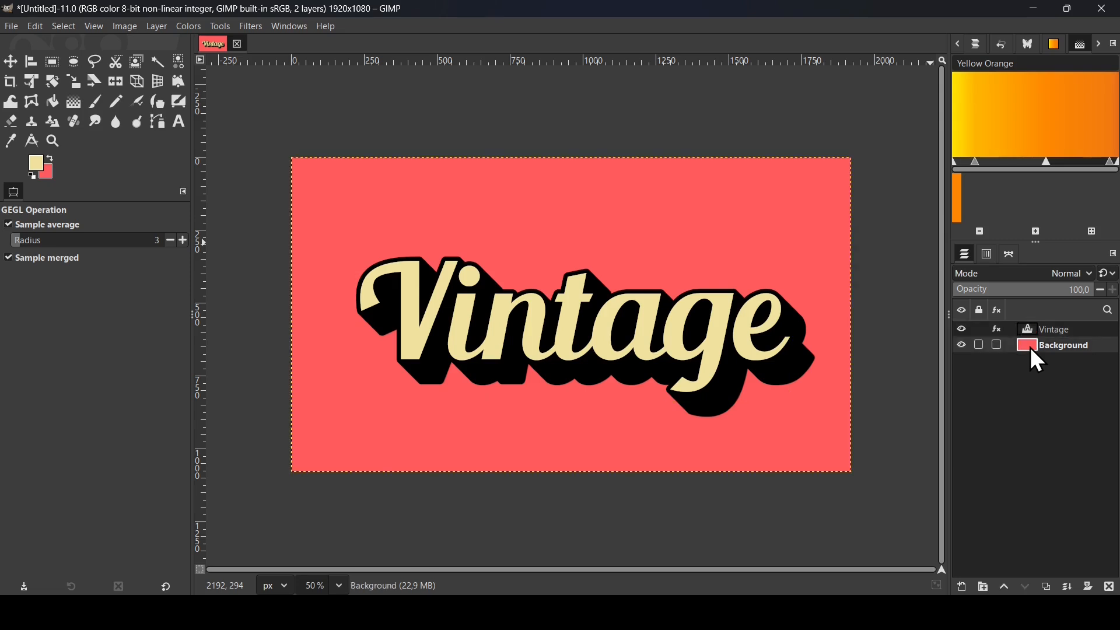
click(253, 29)
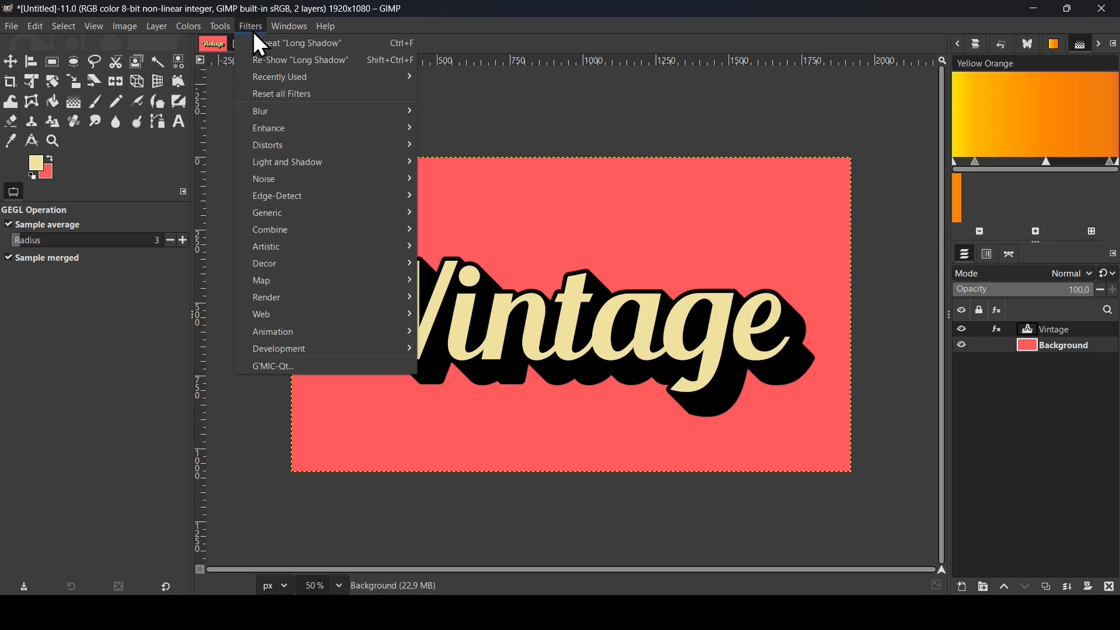
mouse_move(306, 150)
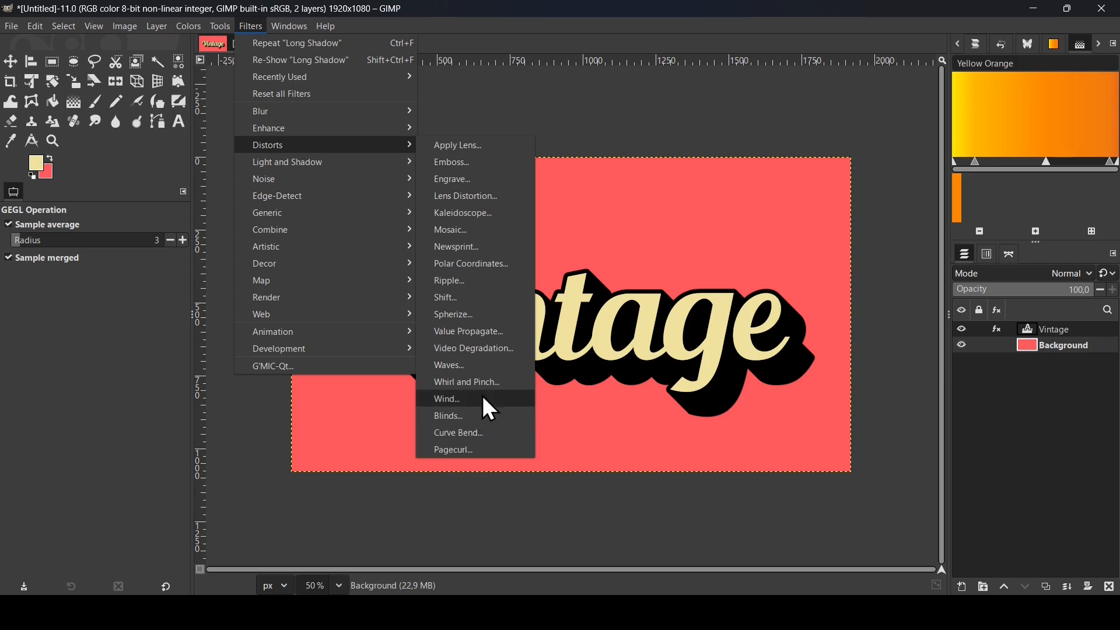
mouse_move(341, 197)
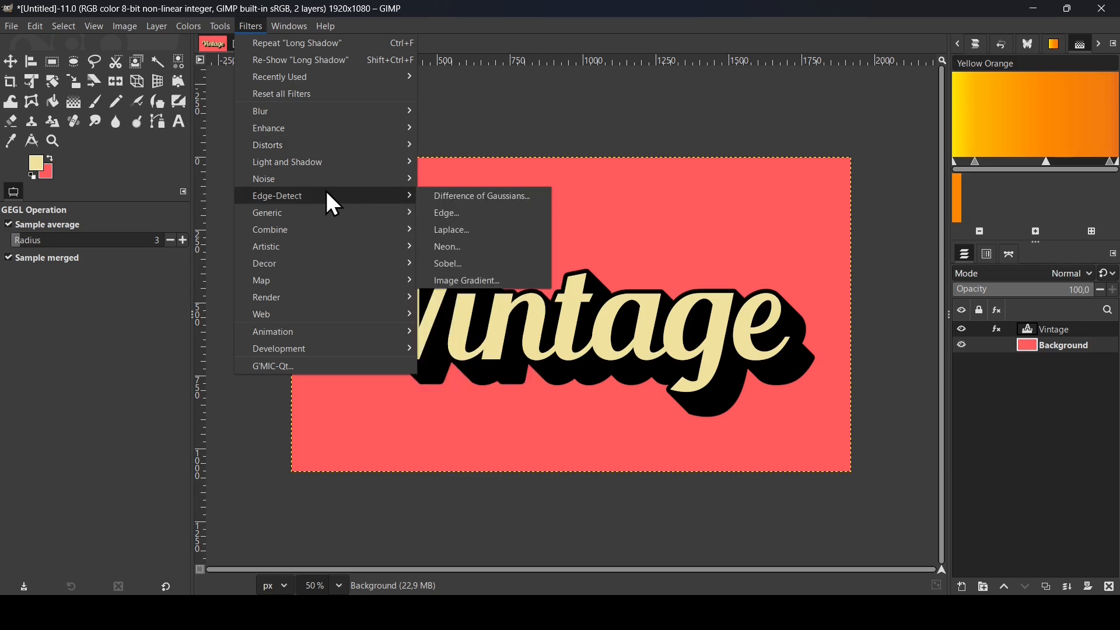
click(310, 365)
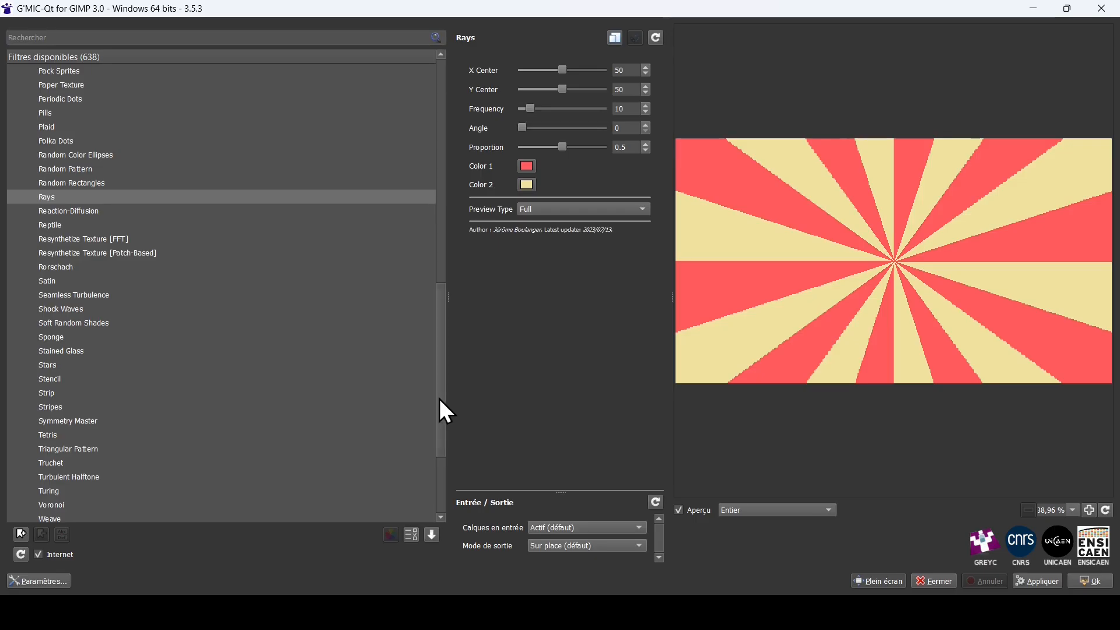
Collapse the expanded Patterns category in the G'MIC filter list.
drag(440, 398, 432, 281)
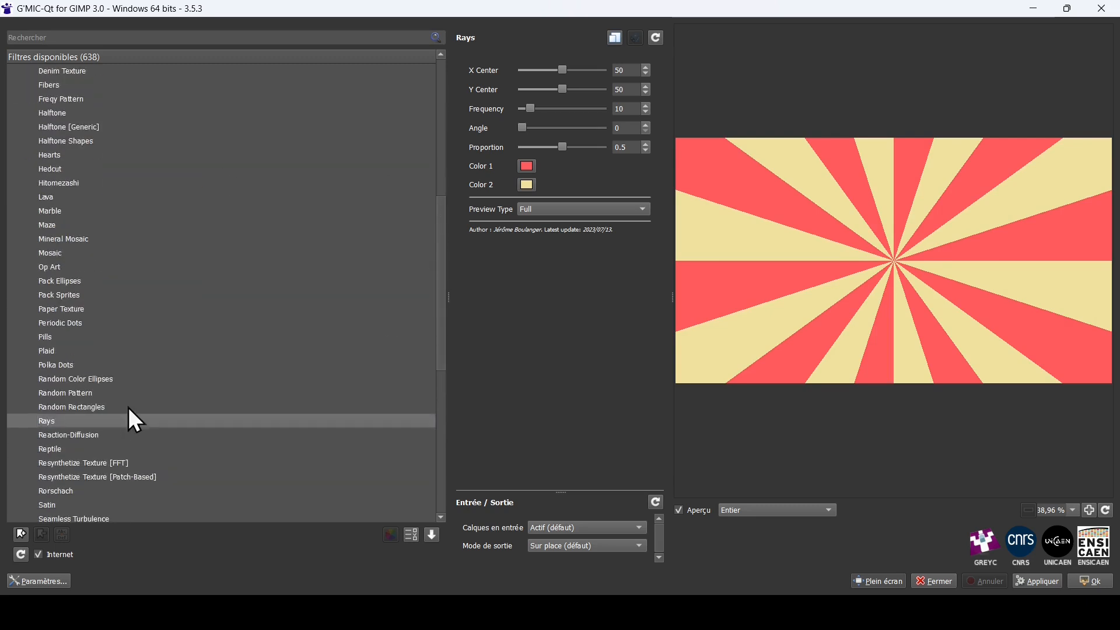
click(435, 286)
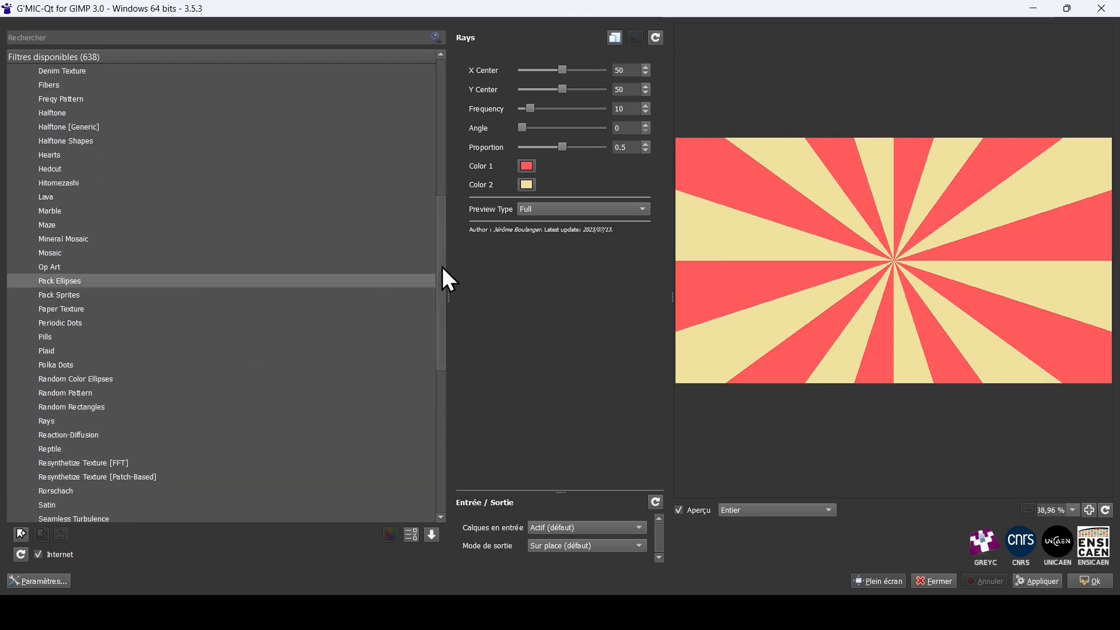
drag(442, 267, 442, 155)
click(13, 267)
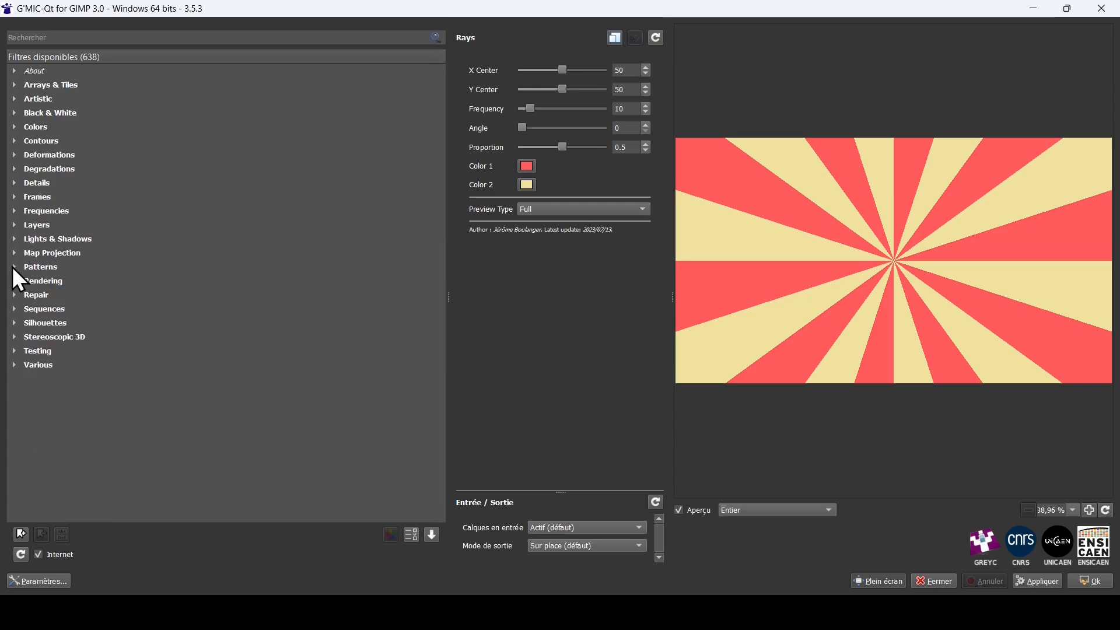
Search the G'MIC filters for "rays" and select the Rays filter in the Patterns category.
click(126, 31)
text(rays)
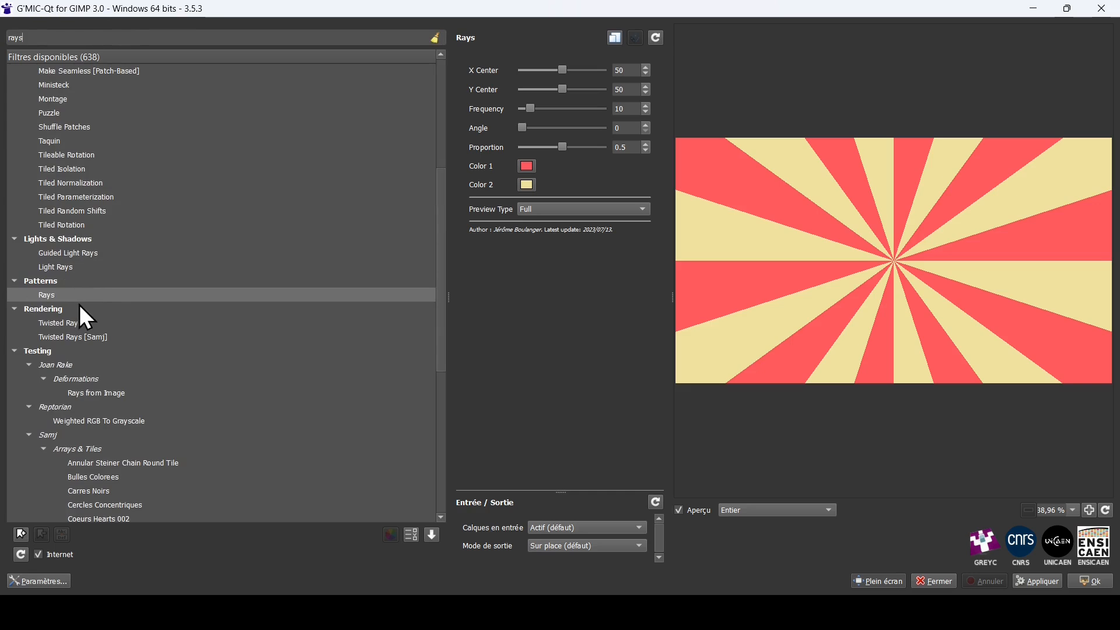
click(89, 258)
click(65, 297)
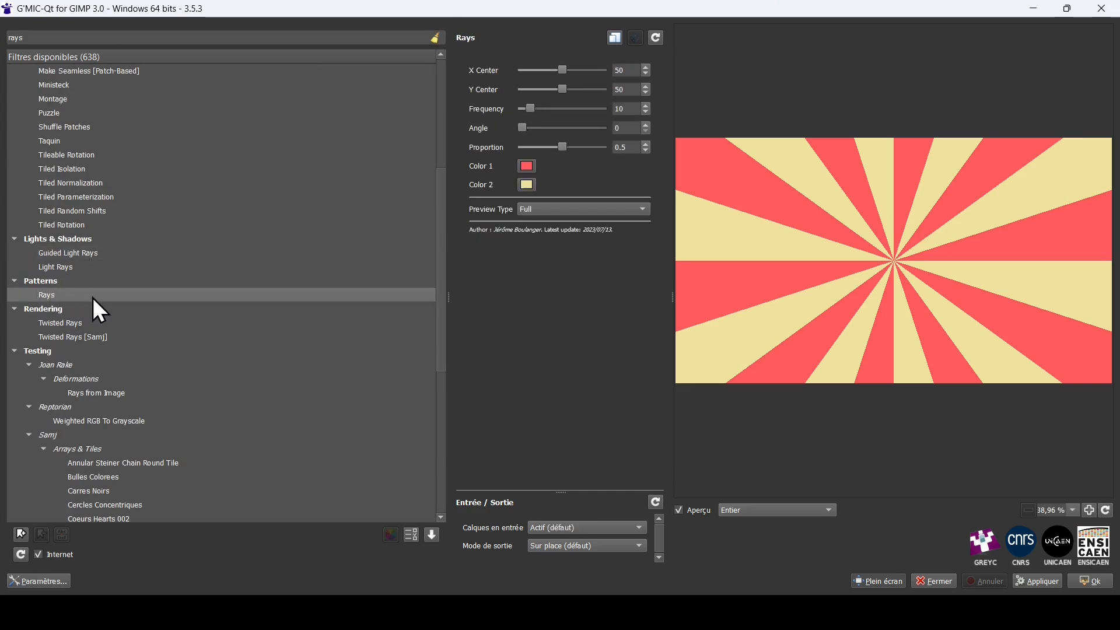
Confirm ff5c5c as Color 1 and f0e19e as Color 2, and apply the Rays filter to the background.
click(528, 168)
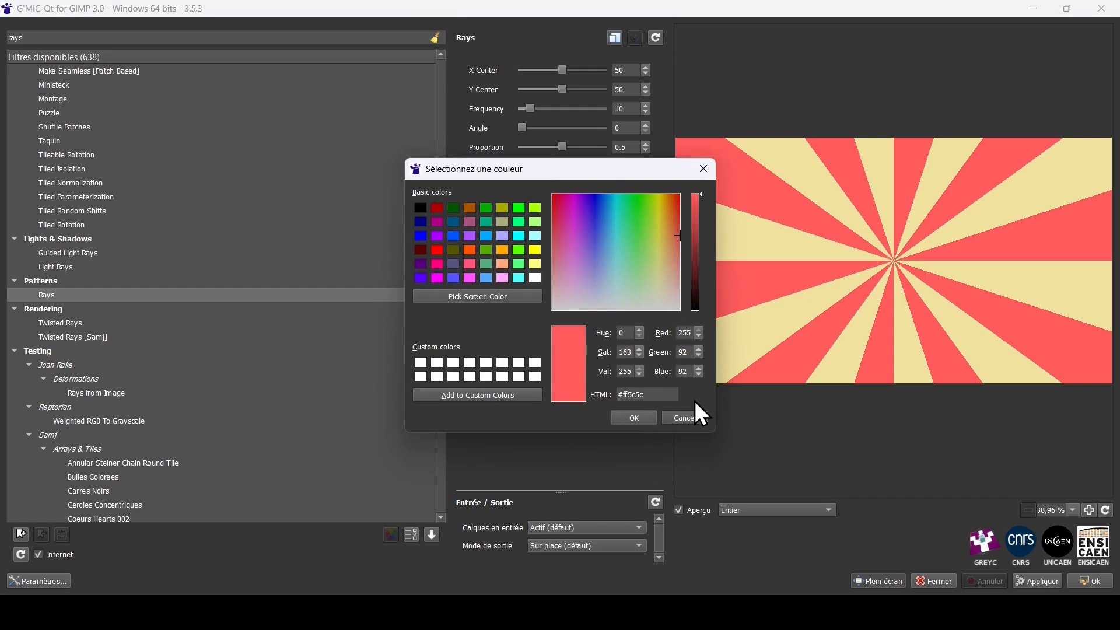
click(635, 416)
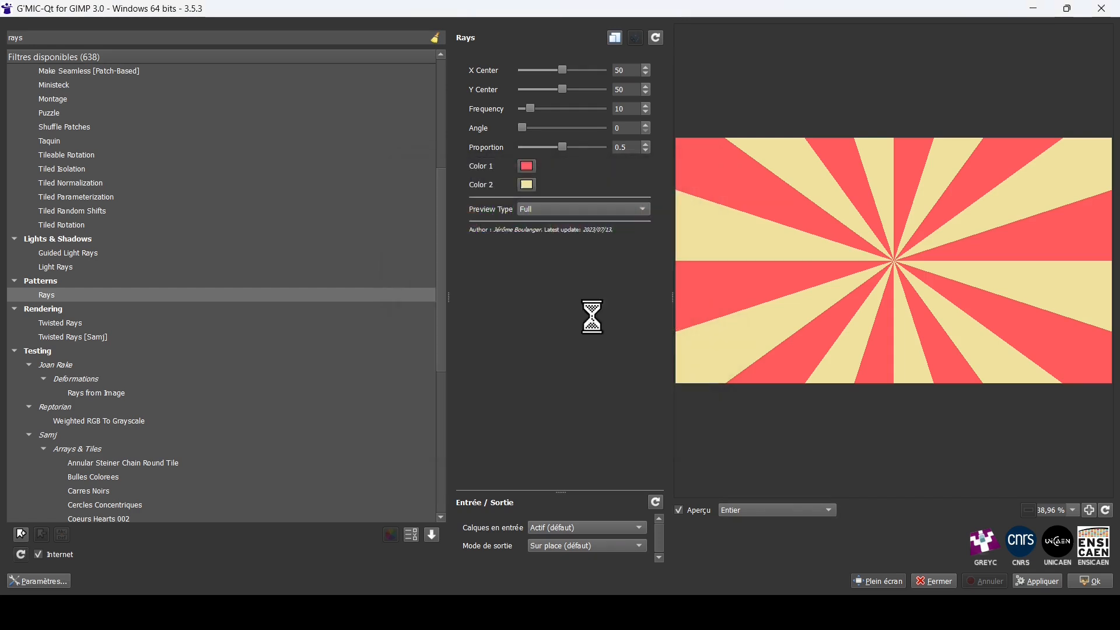
click(526, 185)
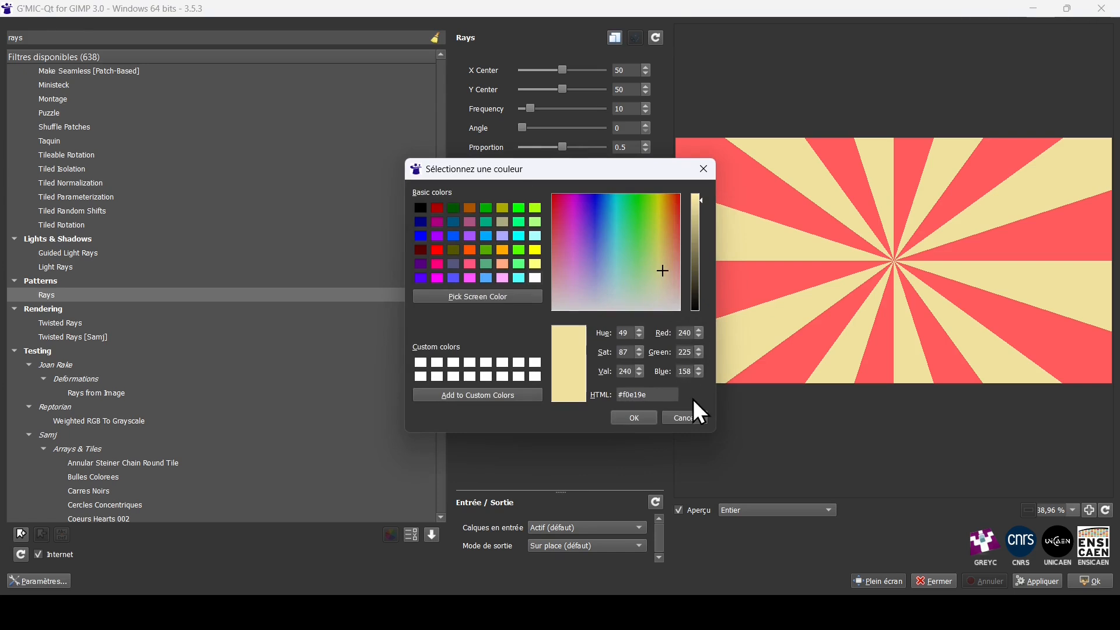
click(638, 417)
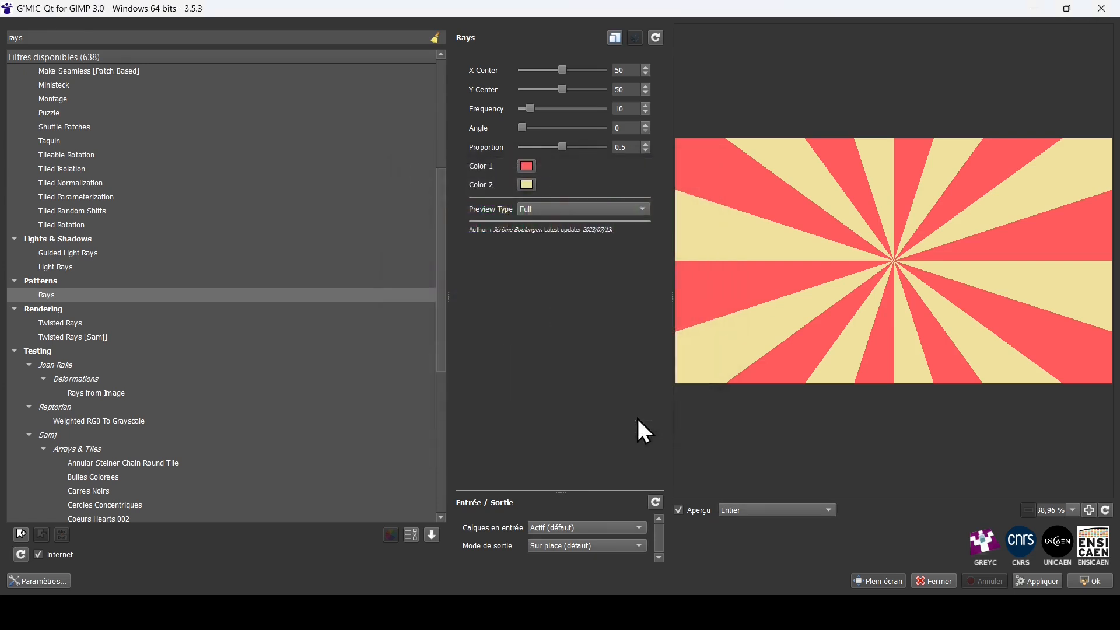
click(1090, 581)
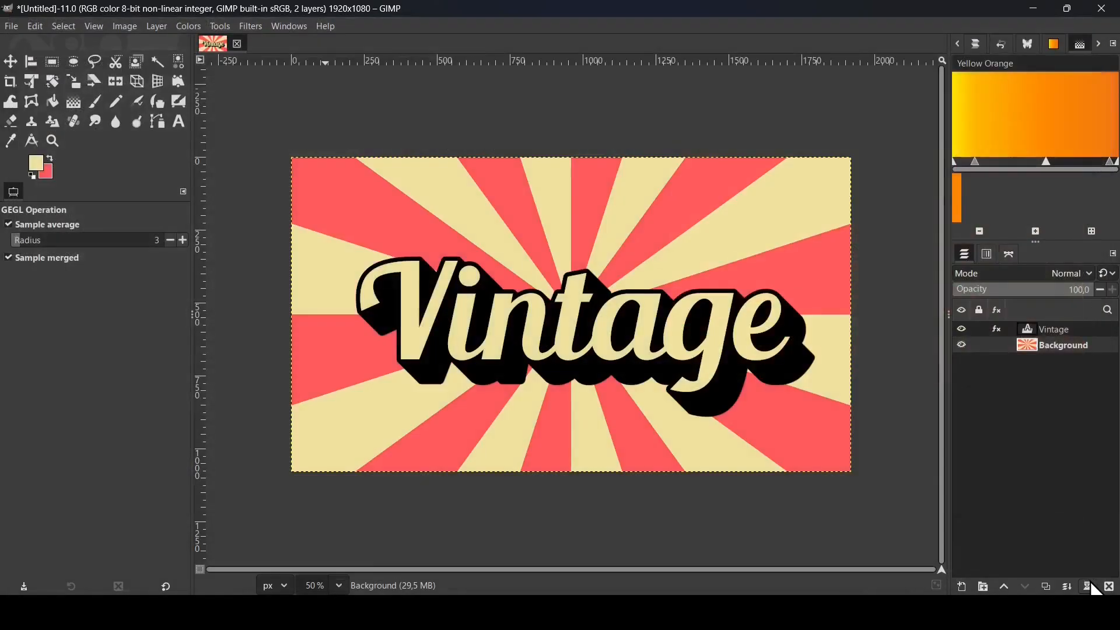
Select the Vintage text layer and move it slightly upward to centre it vertically on the rays.
click(1048, 329)
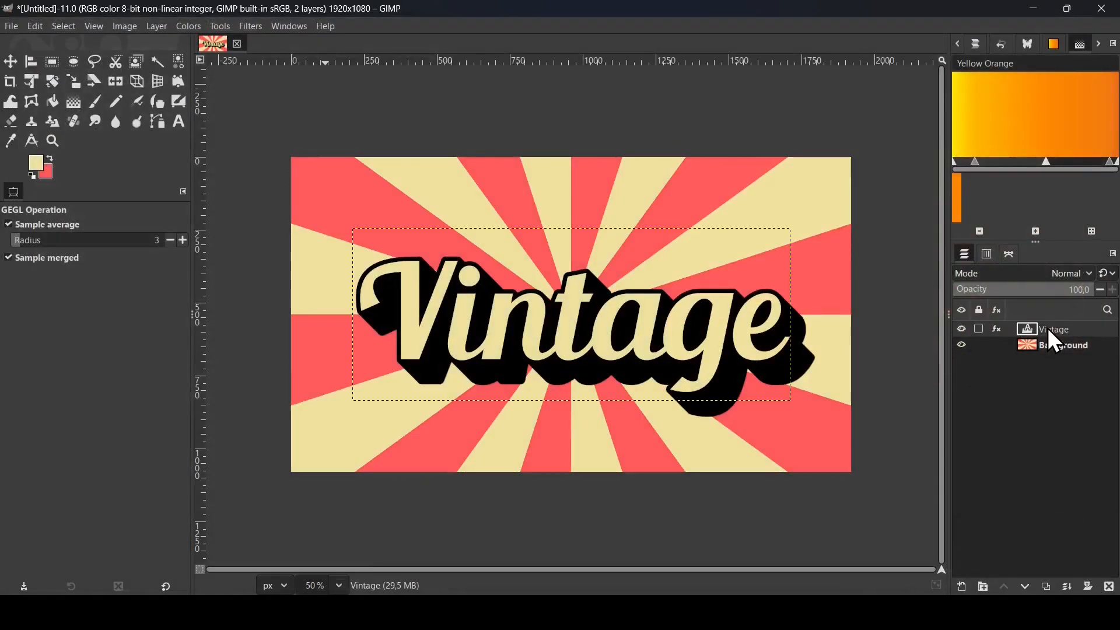
click(10, 61)
mouse_move(576, 308)
mouse_down()
mouse_move(356, 98)
mouse_move(577, 302)
mouse_move(577, 292)
mouse_up()
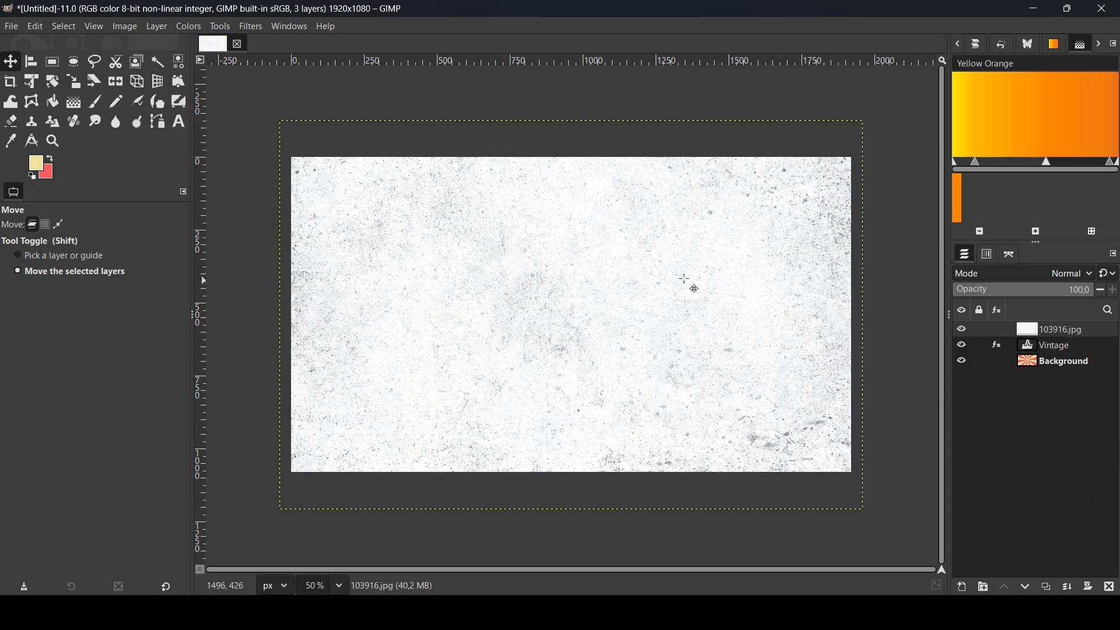
Compare the image with and without the 103916.jpg texture layer, and fit that layer to the image size.
click(963, 330)
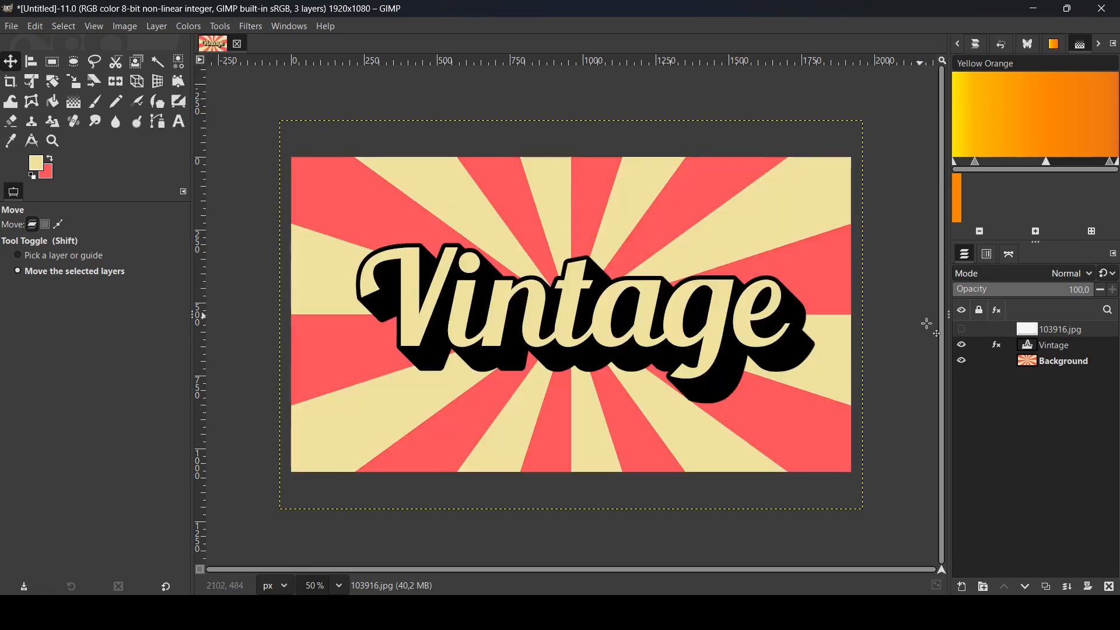
click(963, 331)
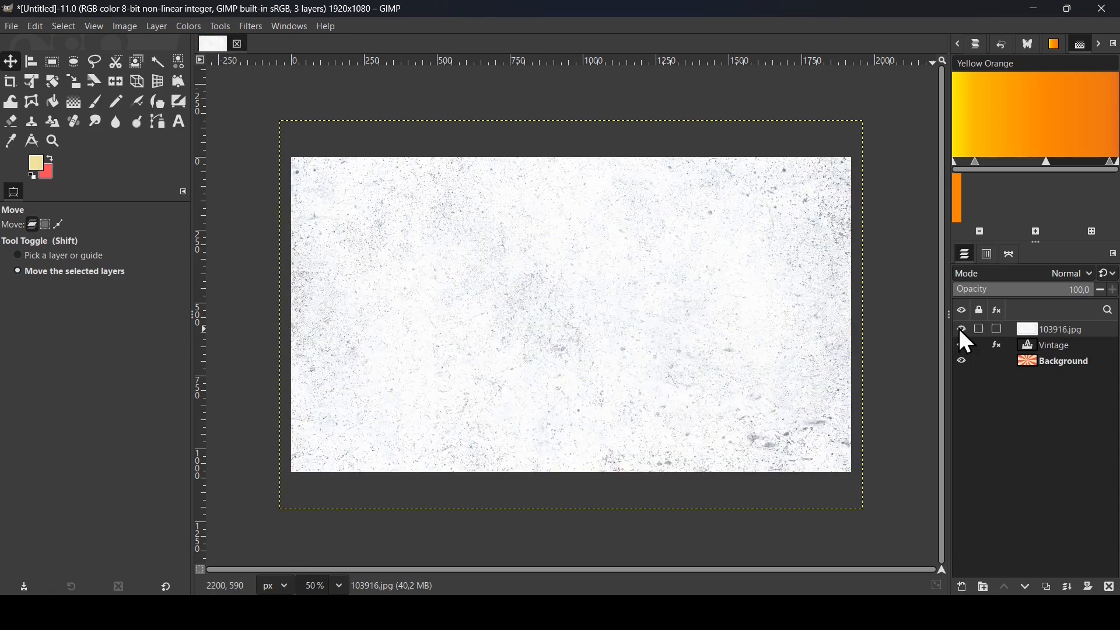
right_click(1032, 338)
click(999, 367)
Apply Threshold to the 103916.jpg texture layer with the lower limit at 212 and the upper at 255.
click(183, 26)
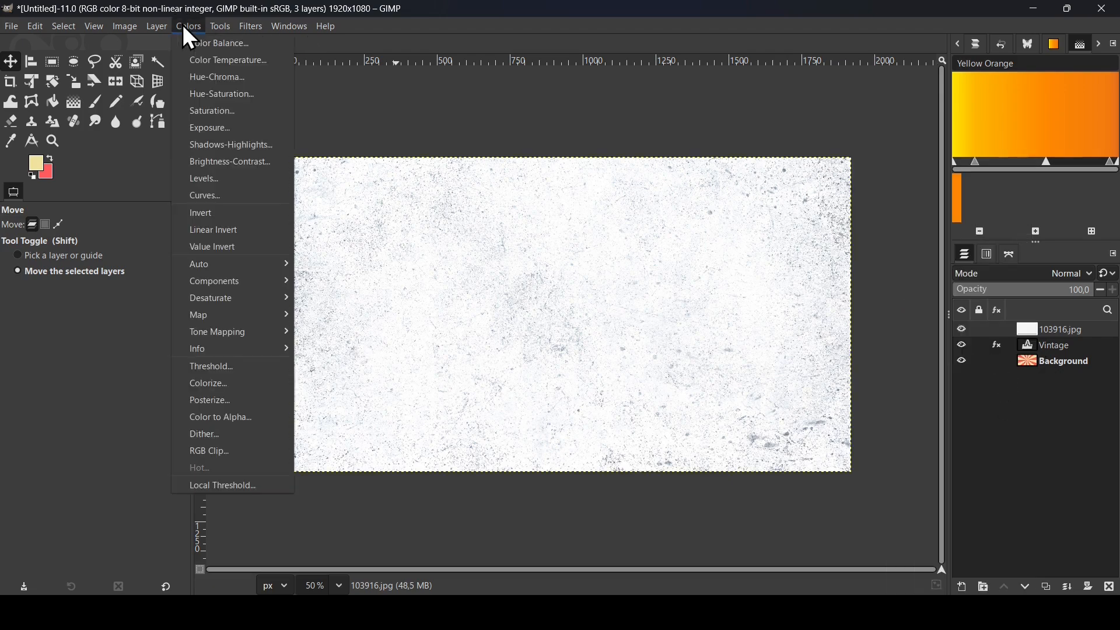
click(223, 373)
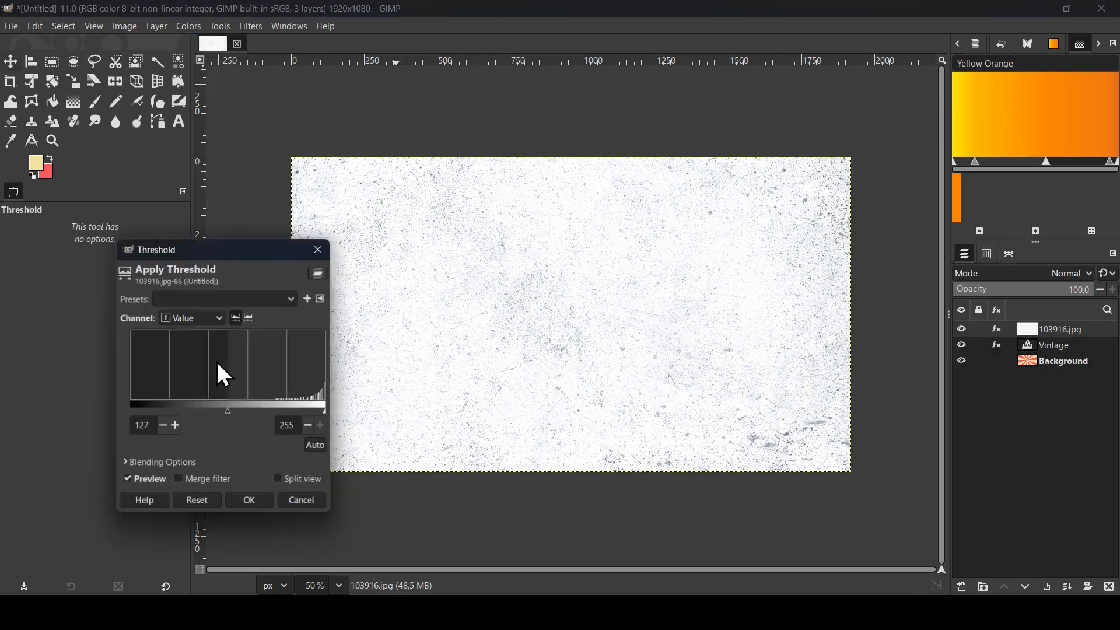
drag(232, 406, 283, 408)
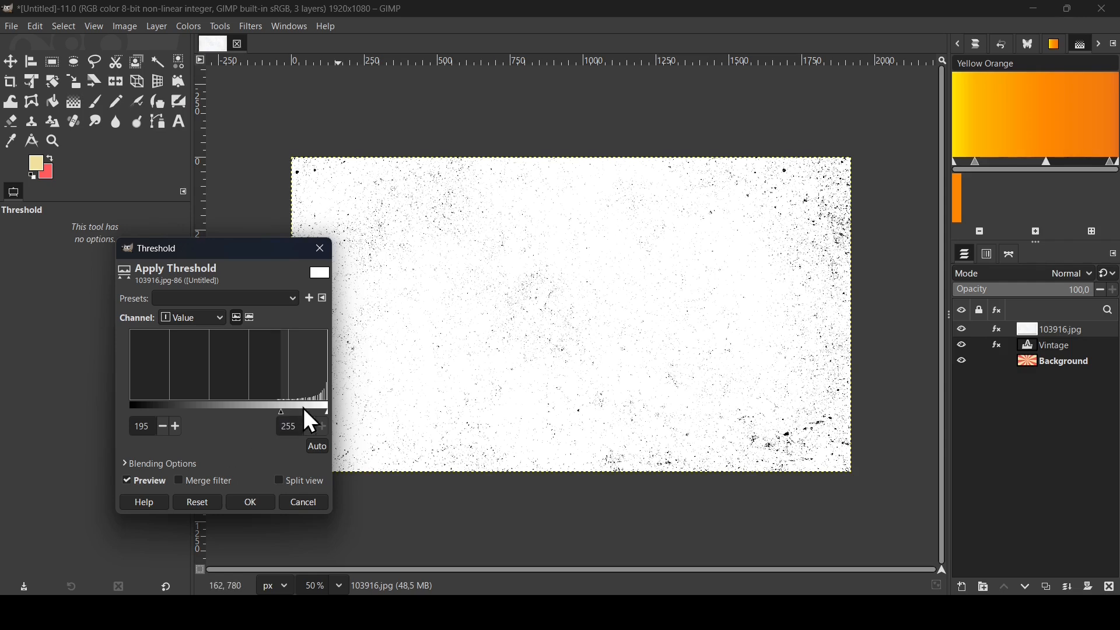
drag(279, 414, 296, 414)
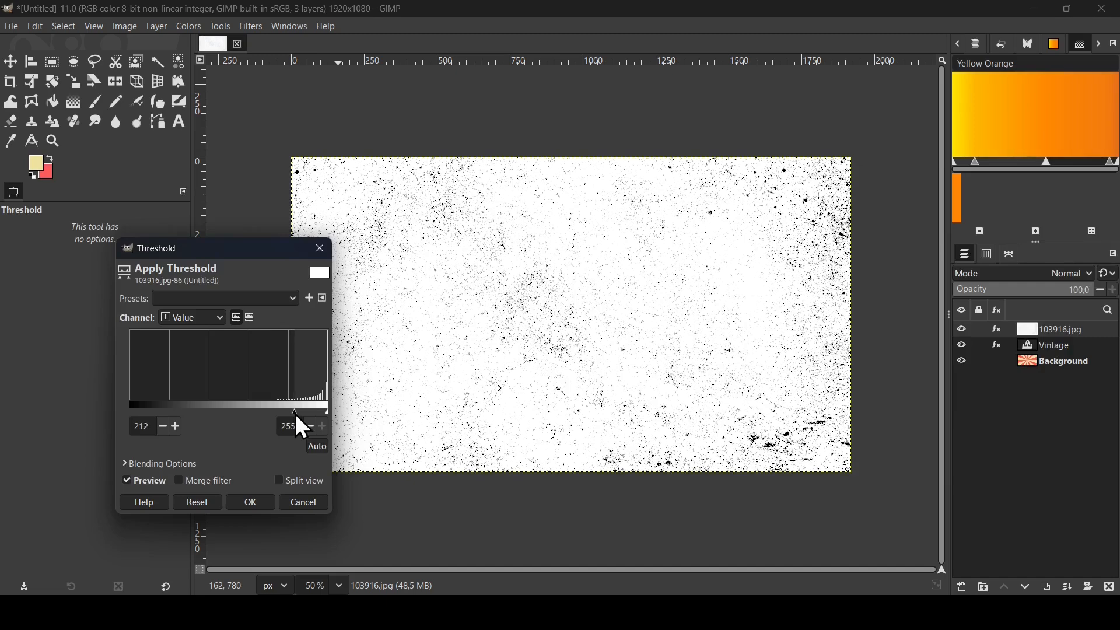
click(263, 502)
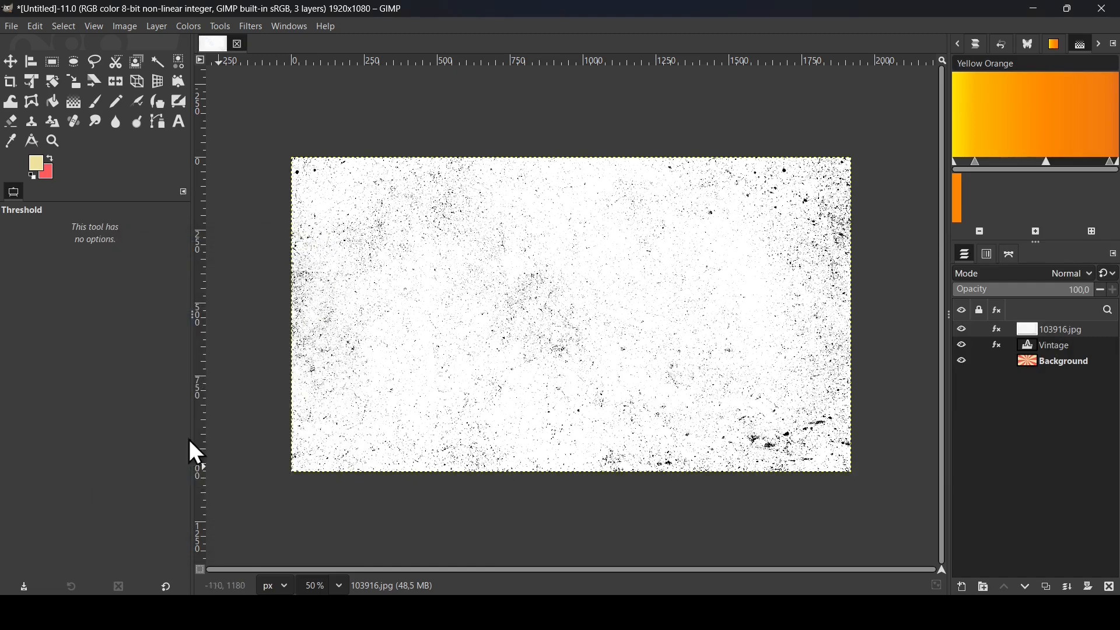
Select the texture's white areas with Select by Color and invert the selection to capture the dark specks.
click(180, 62)
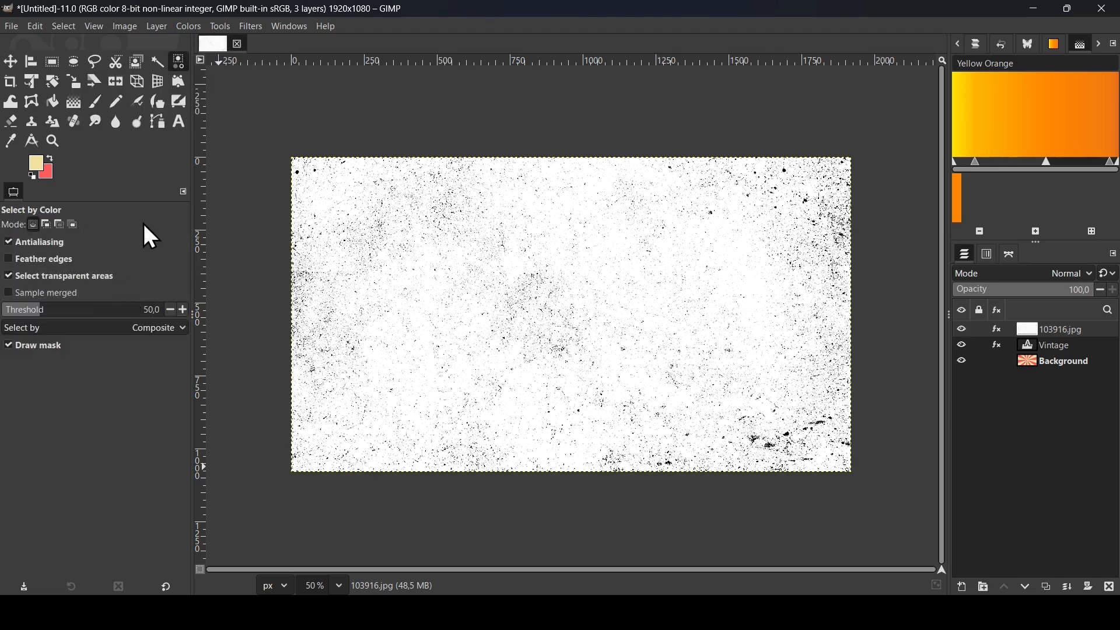
click(620, 245)
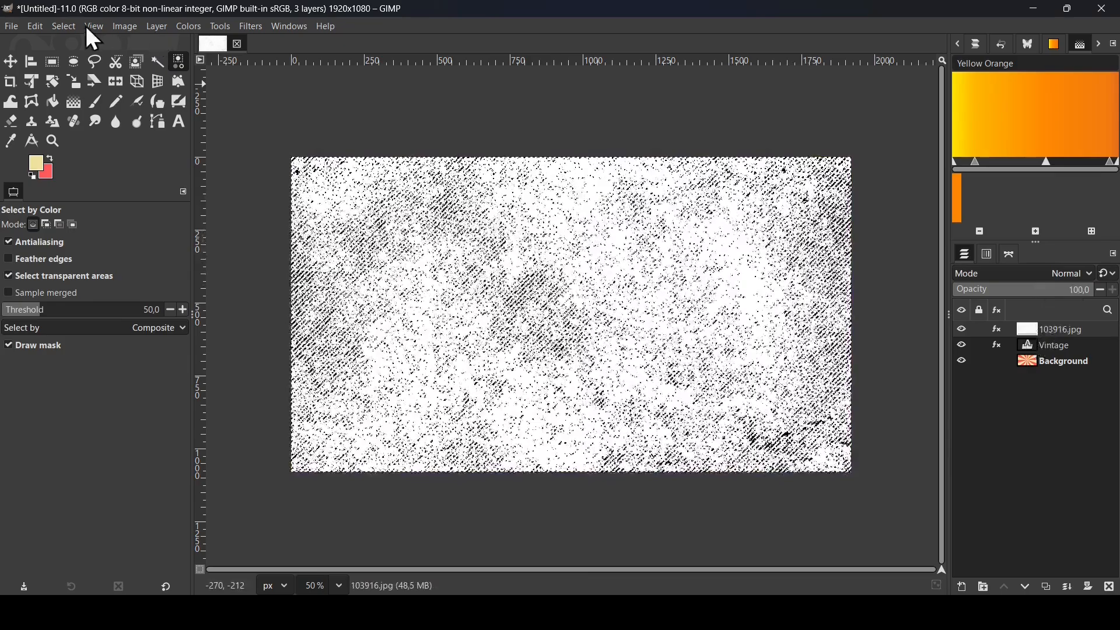
click(62, 25)
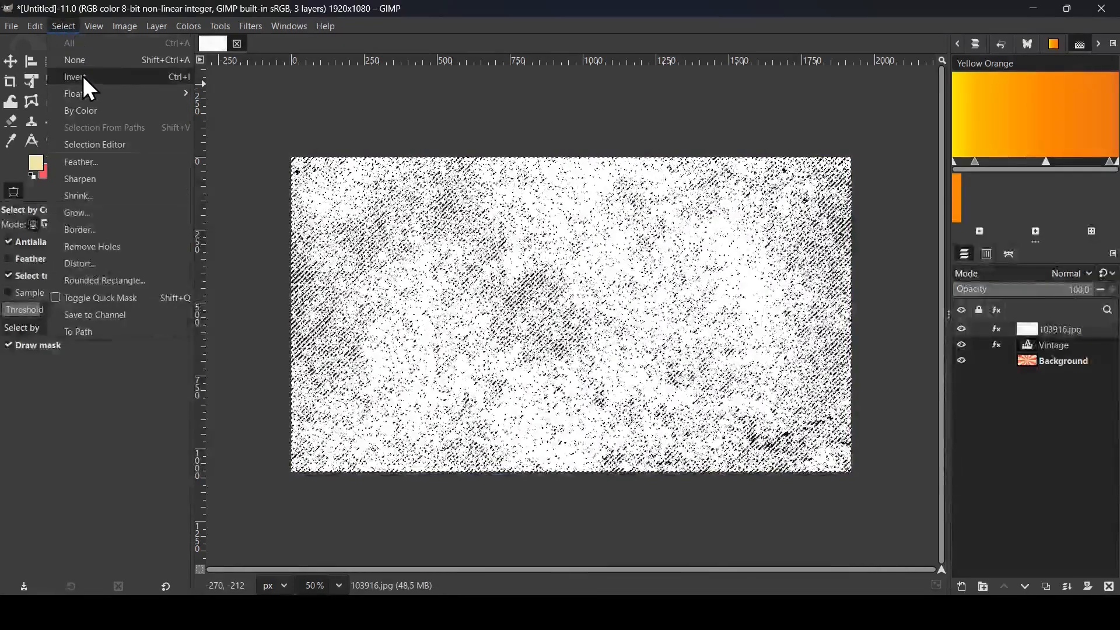
click(83, 76)
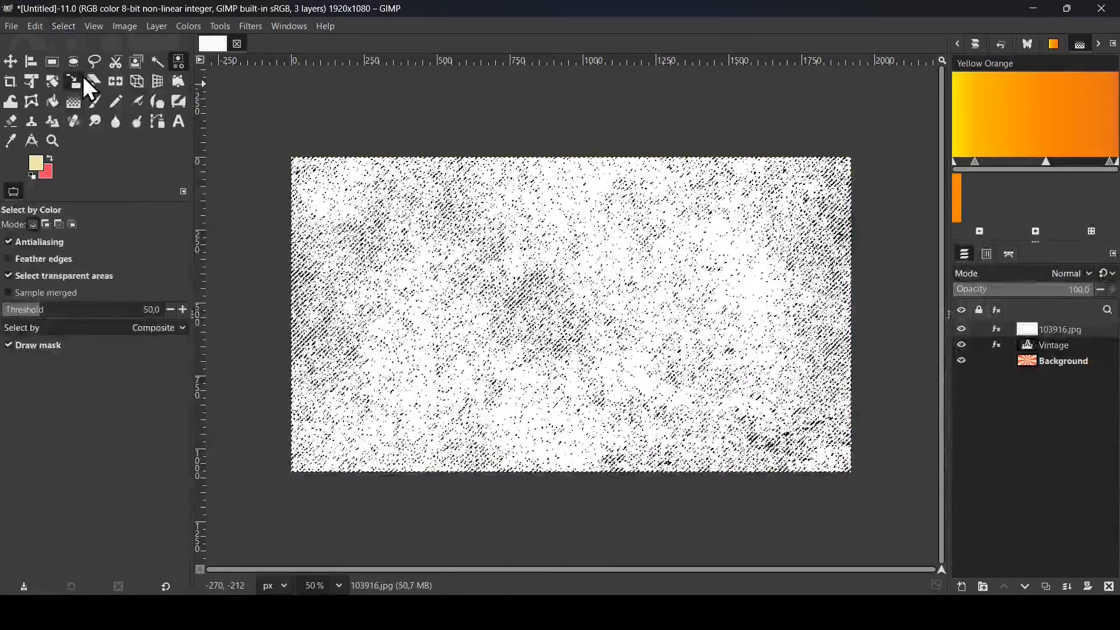
Hide the 103916.jpg layer and add a new 1920 × 1080 px transparent layer above it.
click(962, 330)
click(963, 345)
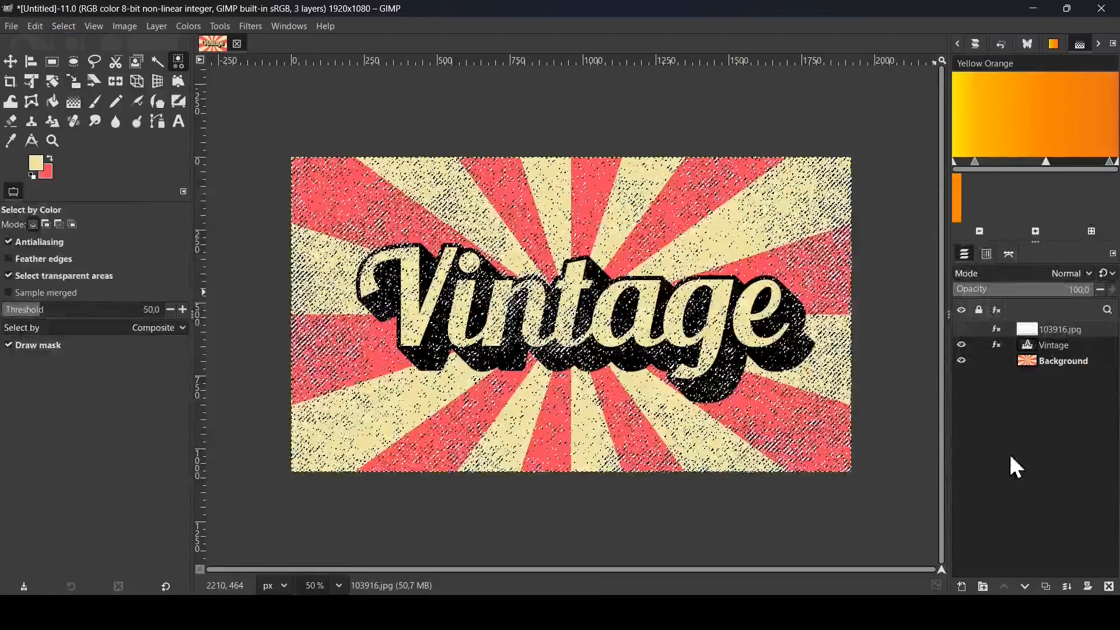
click(963, 586)
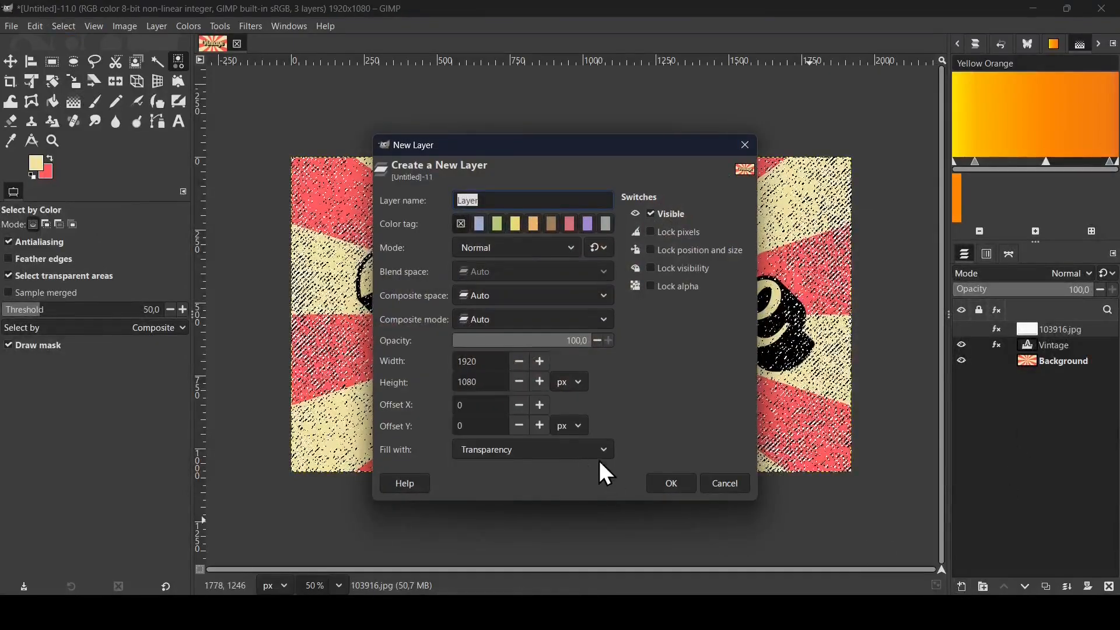
click(680, 489)
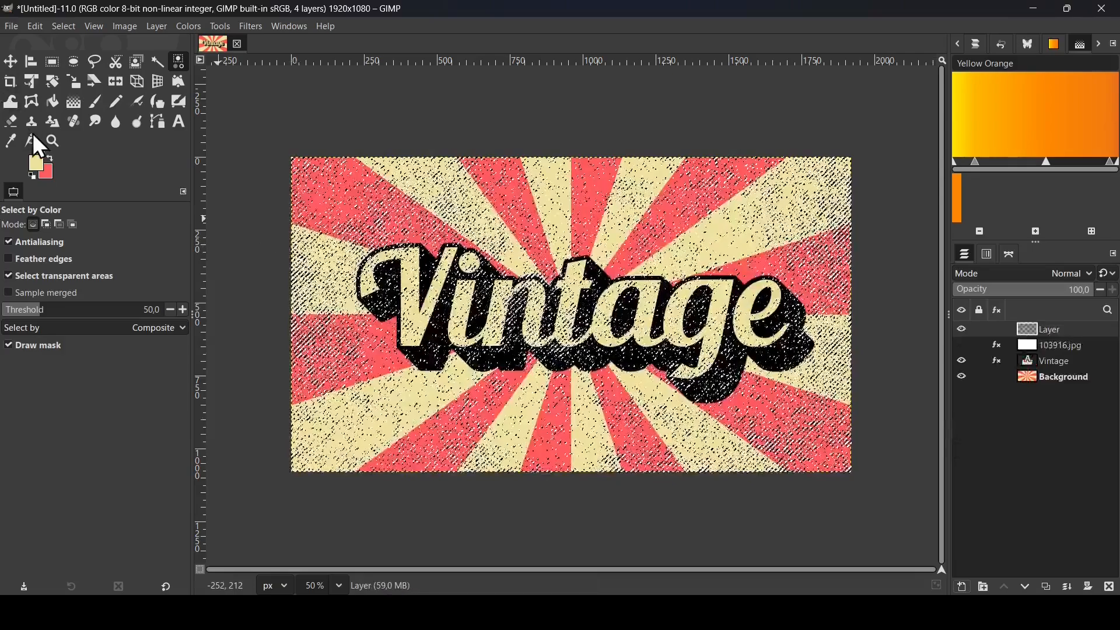
Set the foreground colour to white (ffffff) and fill the speck selection with it on the new layer.
click(39, 165)
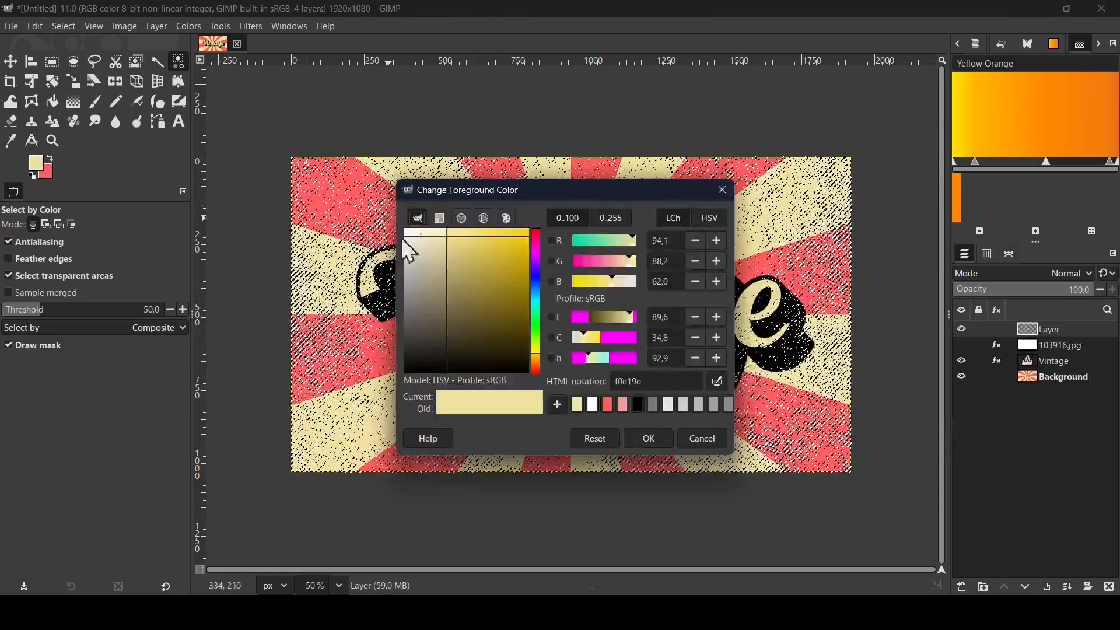
drag(445, 271, 360, 201)
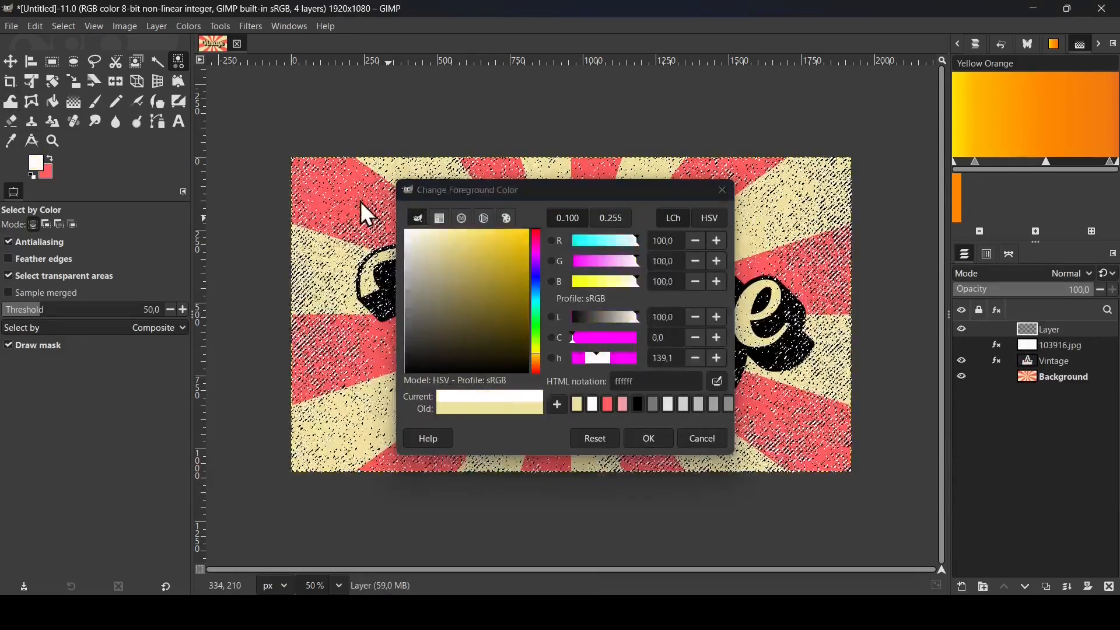
click(648, 442)
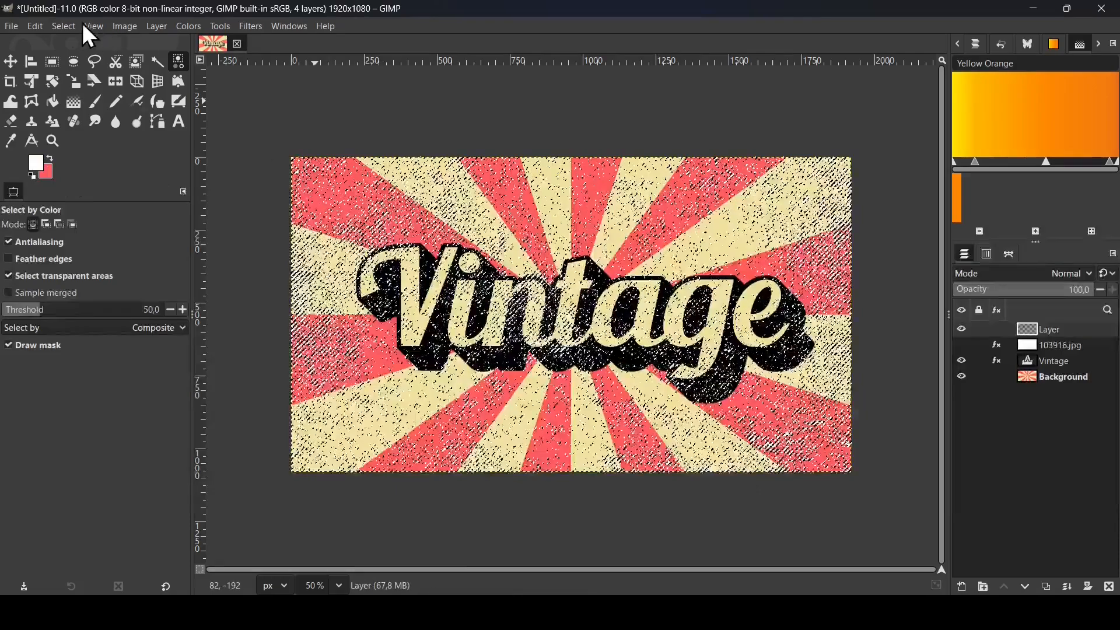
Clear the selection and lower the white speck layer's opacity to slightly under 47.
click(61, 26)
click(74, 61)
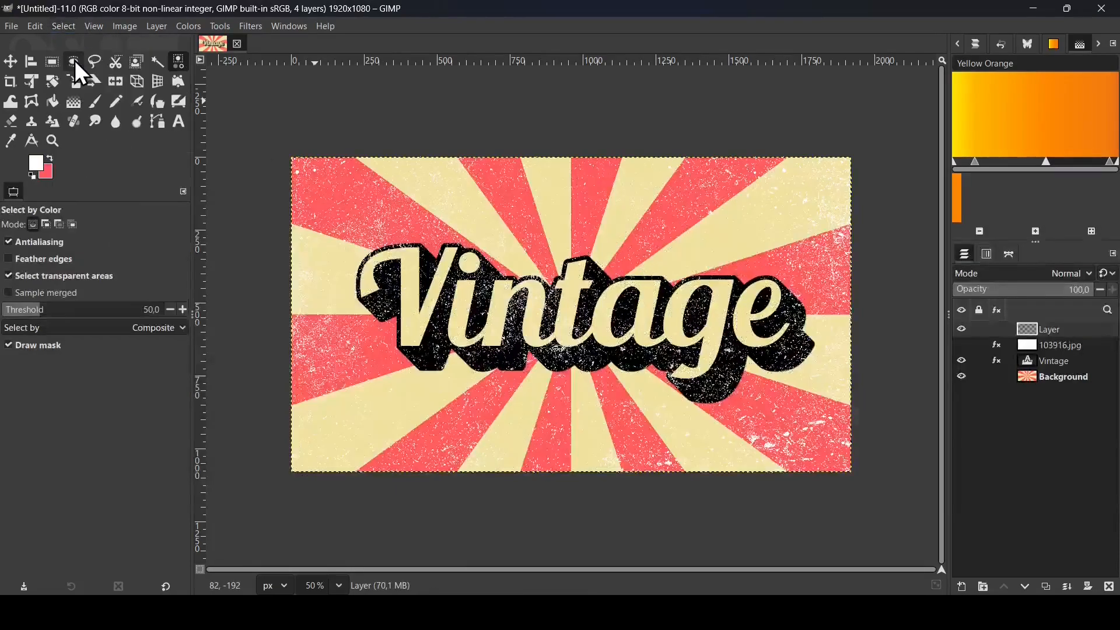
click(1041, 294)
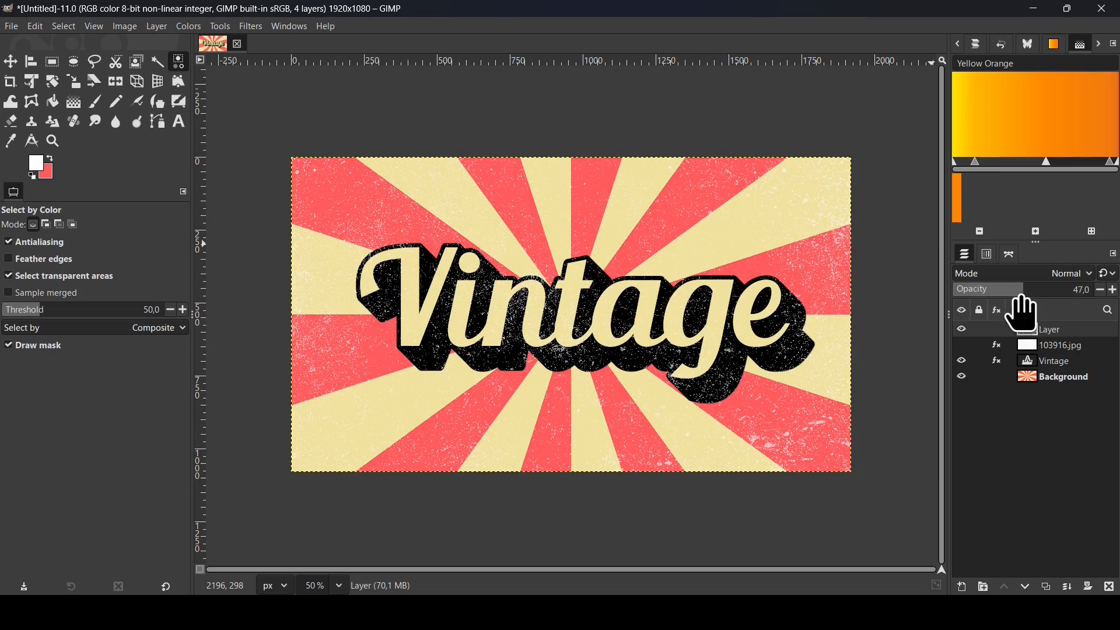
drag(1021, 299, 1014, 299)
Edit the Vintage text layer so that it reads "Hello".
click(1031, 363)
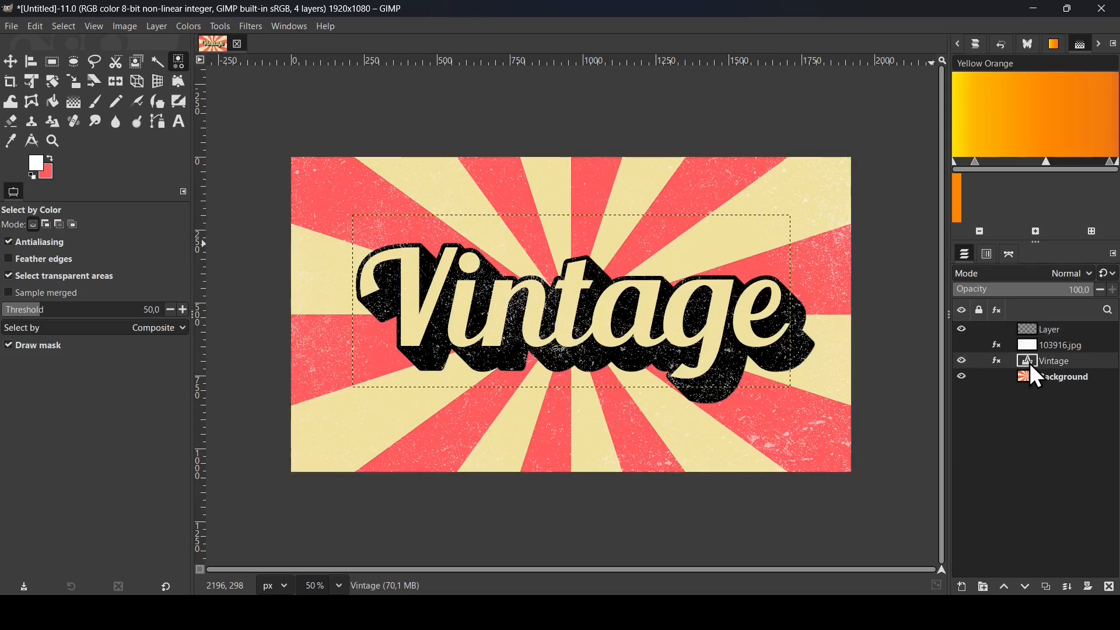
click(179, 127)
click(547, 307)
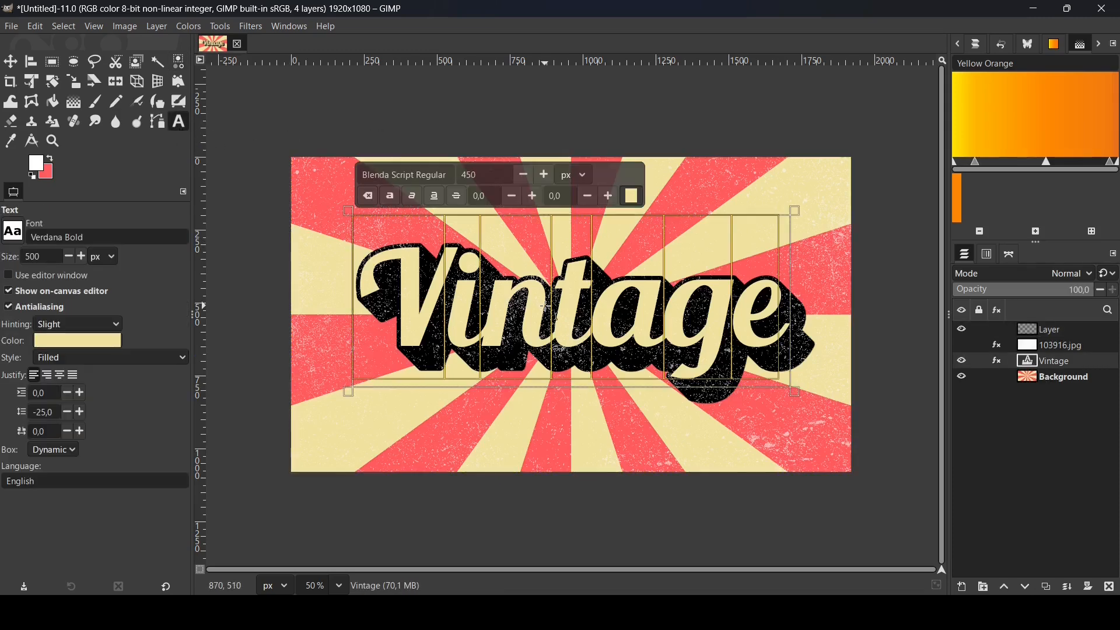
key(ctrl+a)
text(H)
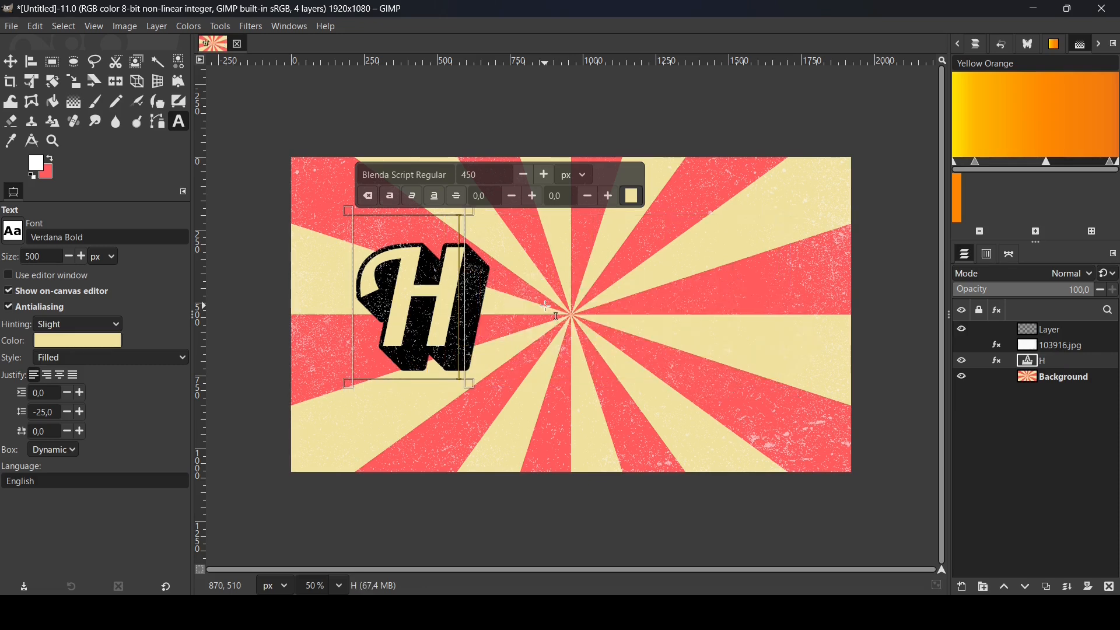
text(ello)
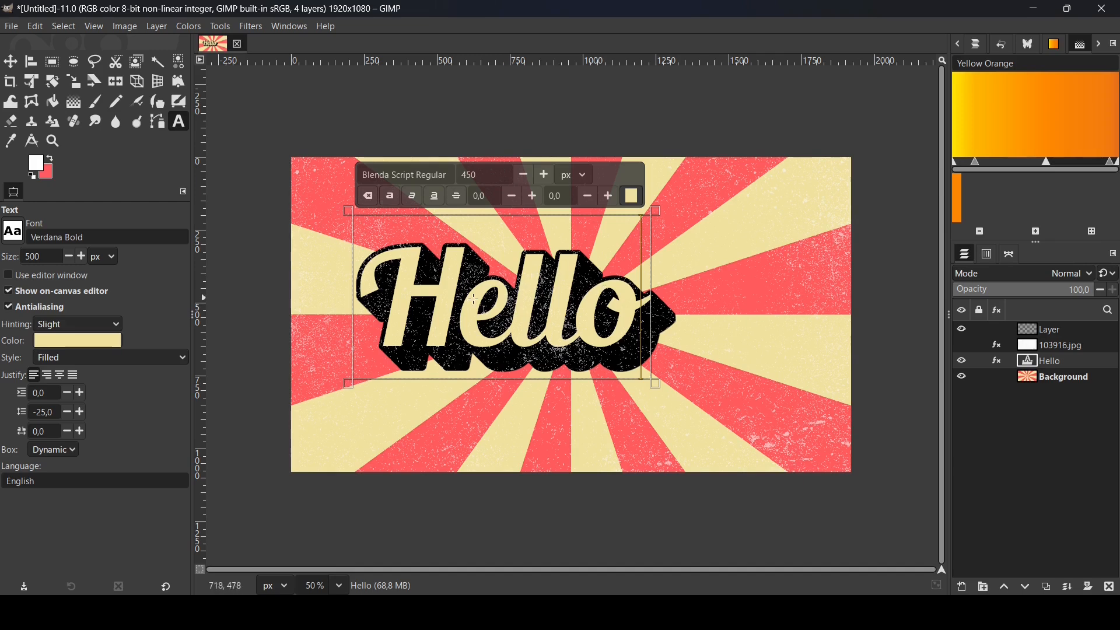
Replace the text with "sun", and change it back to "Vintage".
key(ctrl+a)
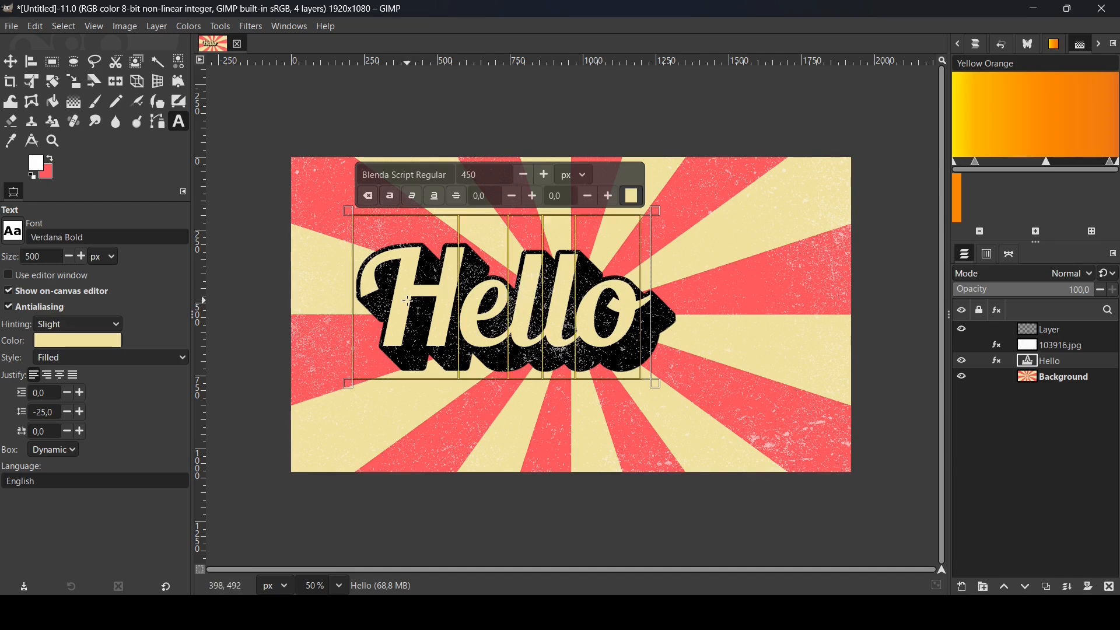
text(sun)
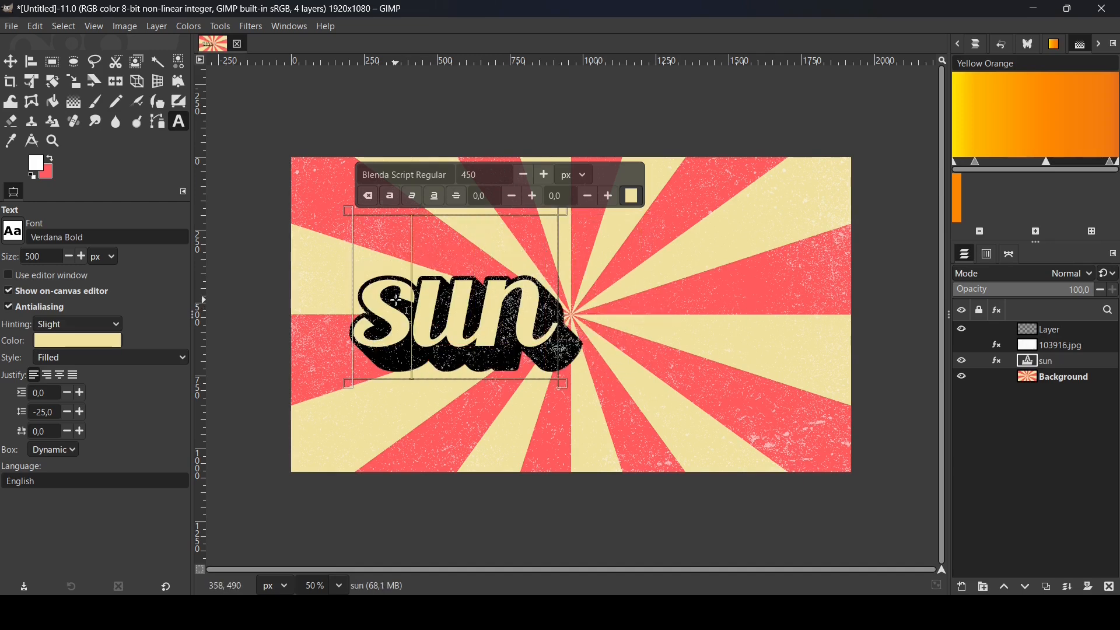
key(ctrl+a)
text(Vintage)
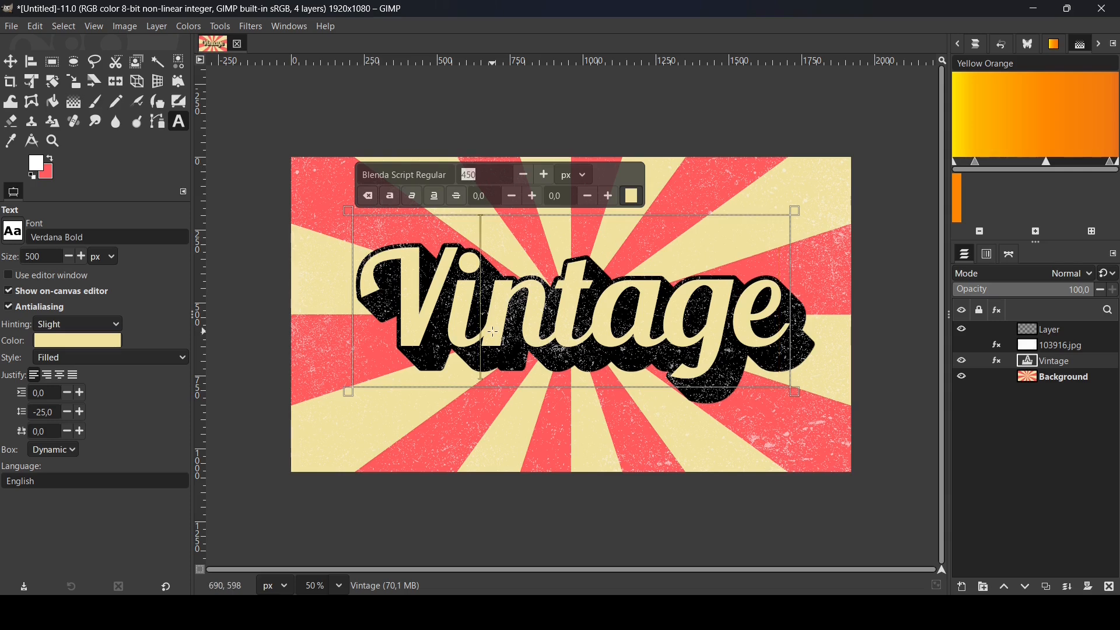
Set the Vintage text size to 500 px and move the enlarged lettering to the centre of the canvas.
key(ctrl+a)
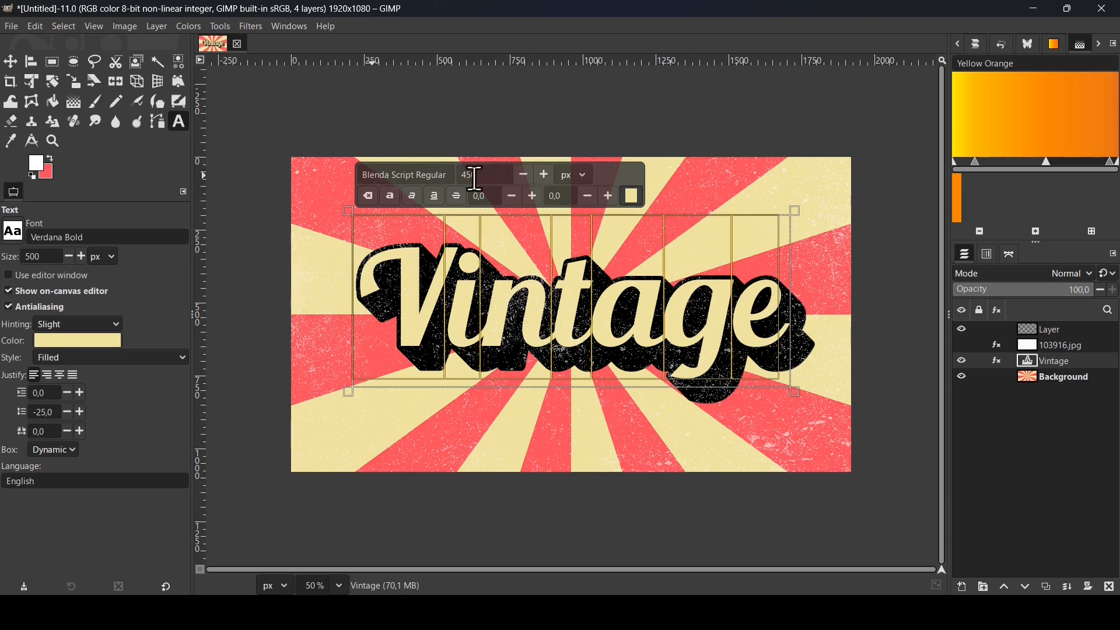
key(Return)
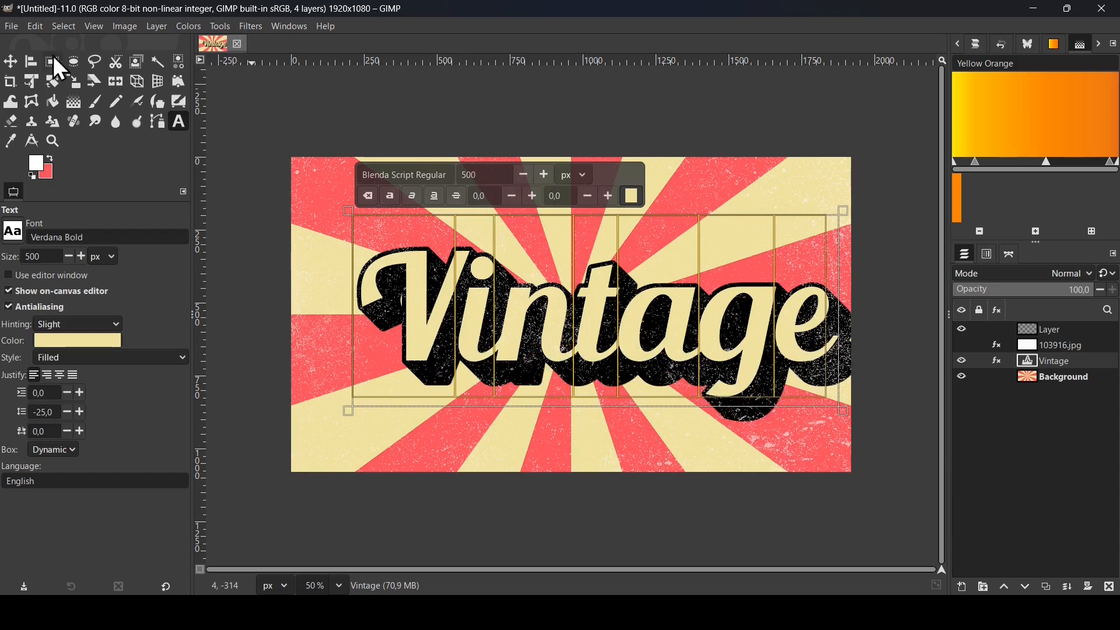
click(20, 64)
drag(612, 279, 584, 270)
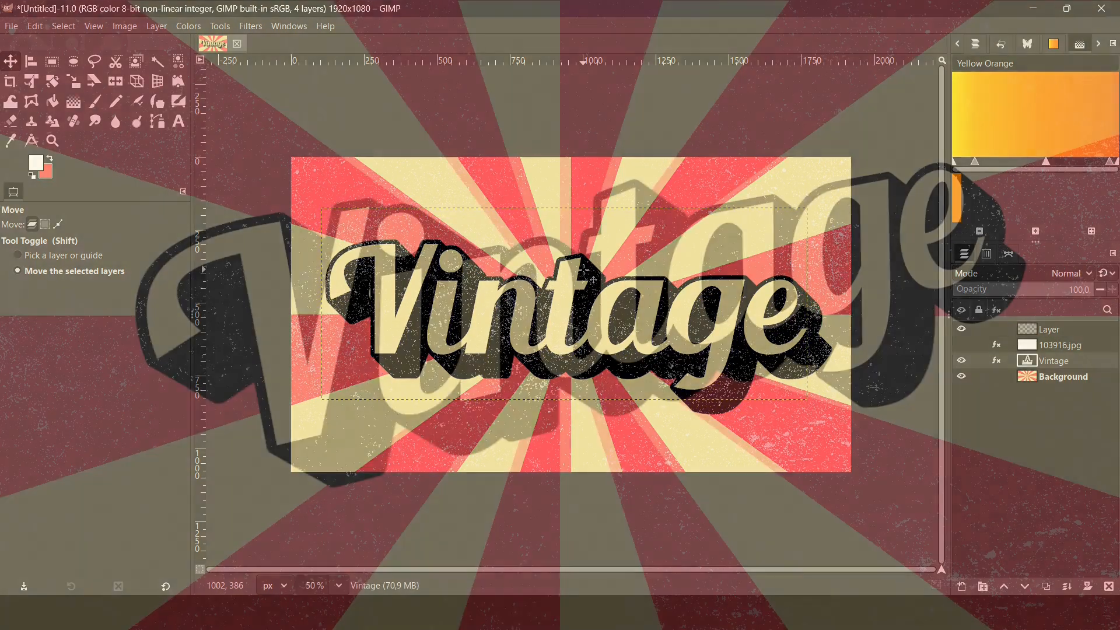